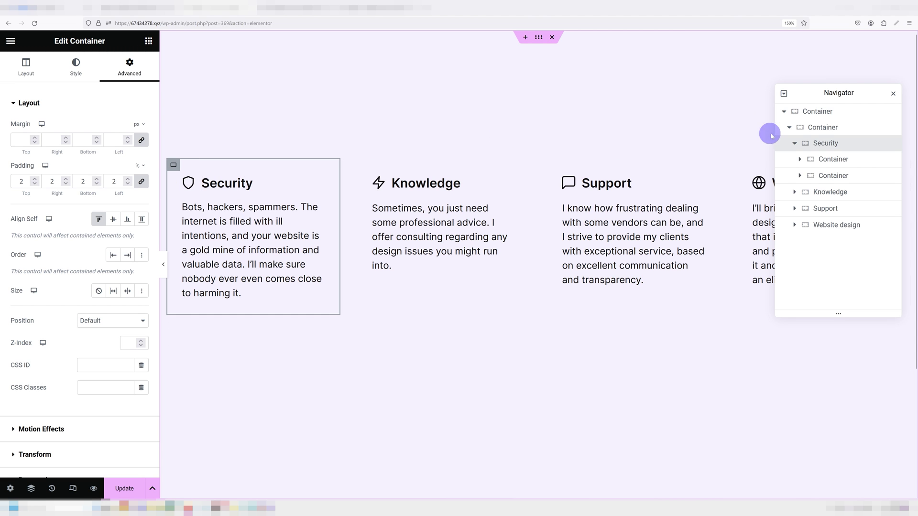
Move the Navigator beside the cards and expand both Security containers to list Icon, Heading and Text Editor
drag(838, 90, 340, 139)
click(322, 208)
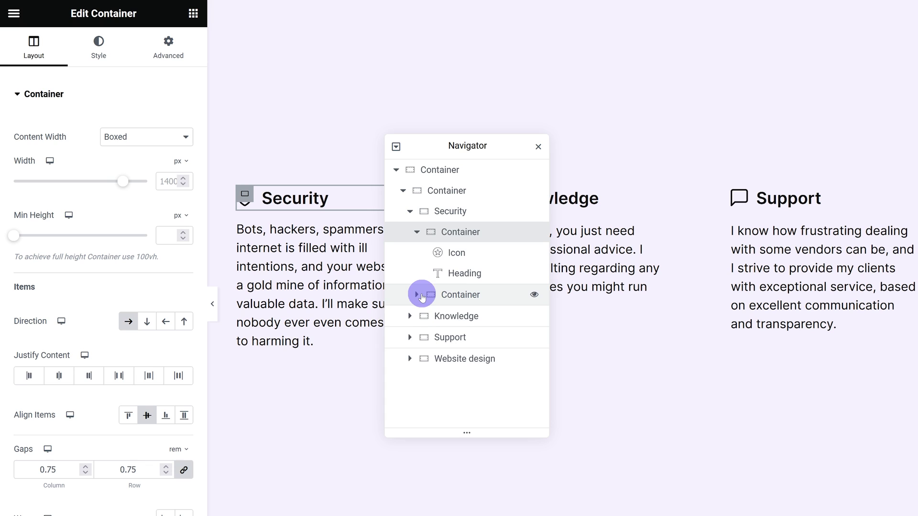
click(418, 295)
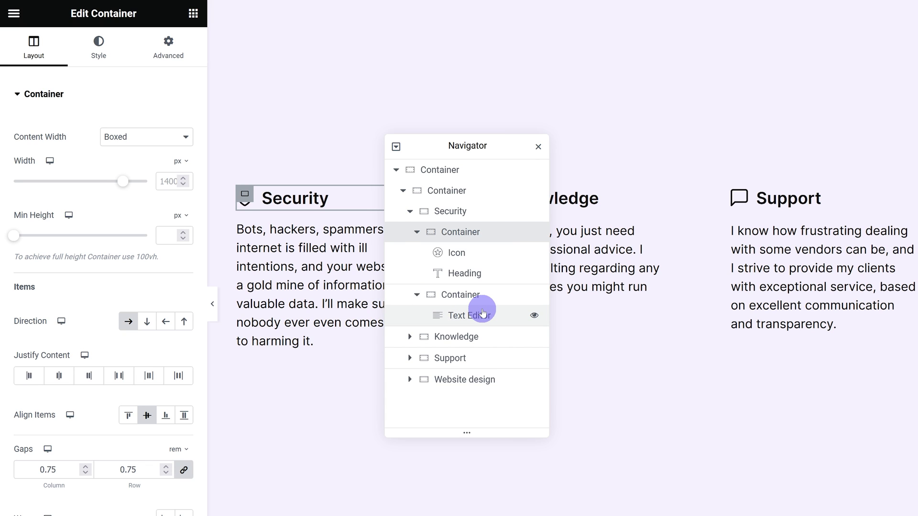
drag(468, 146, 612, 150)
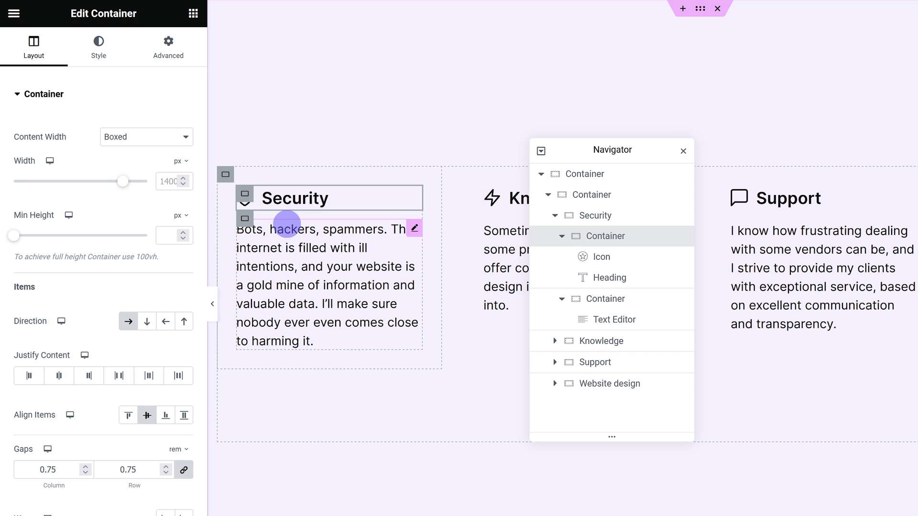
Select the Security container and enter 'container' as its CSS class in Advanced settings
click(285, 224)
click(141, 52)
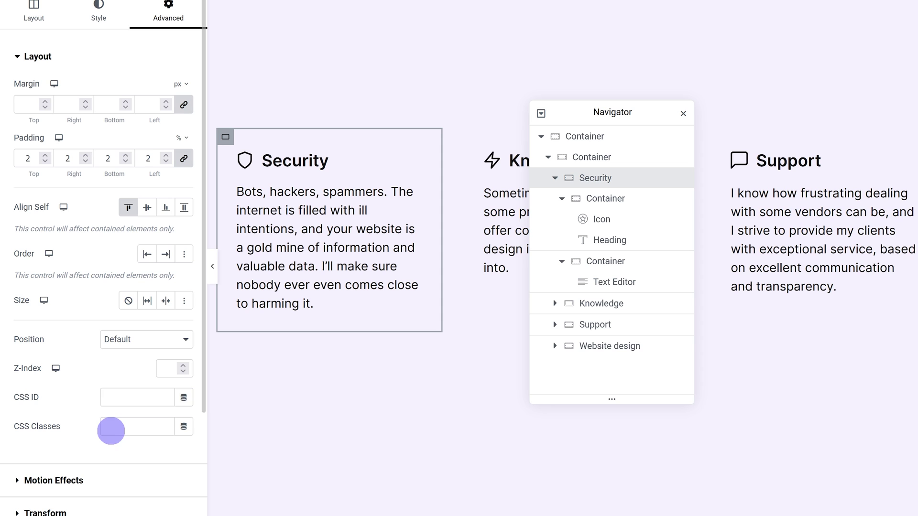
click(128, 464)
text(container)
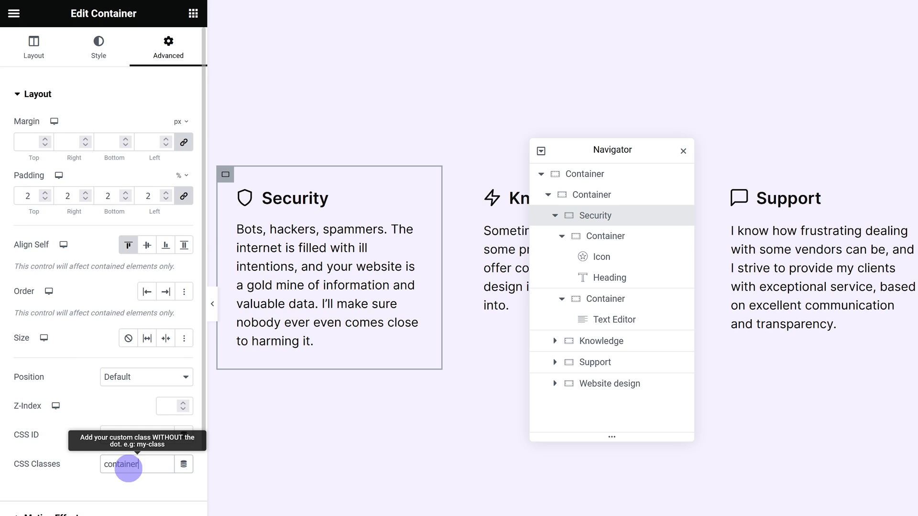
scroll(129, 468, down, 3)
Paste the .container rules (#E2DFFE, 0.3s ease-in-out, white -10deg hover rotation) into Additional CSS
click(91, 477)
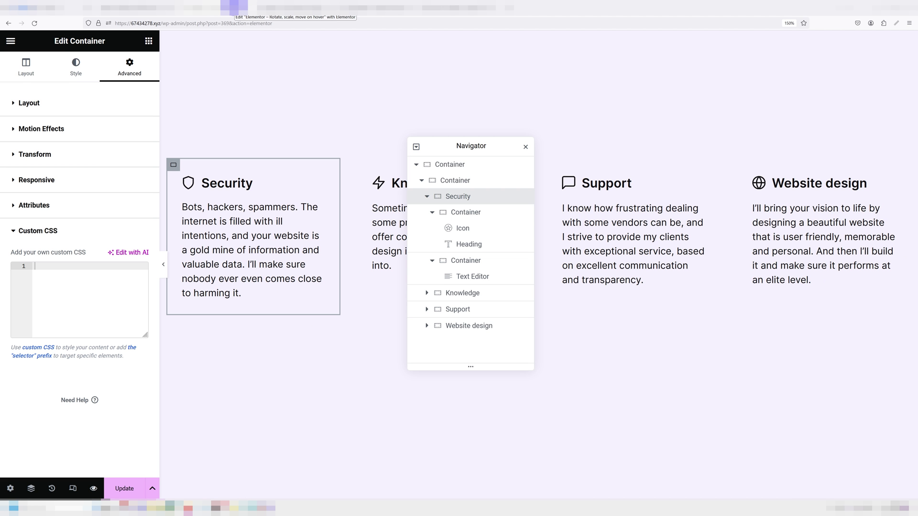
click(308, 7)
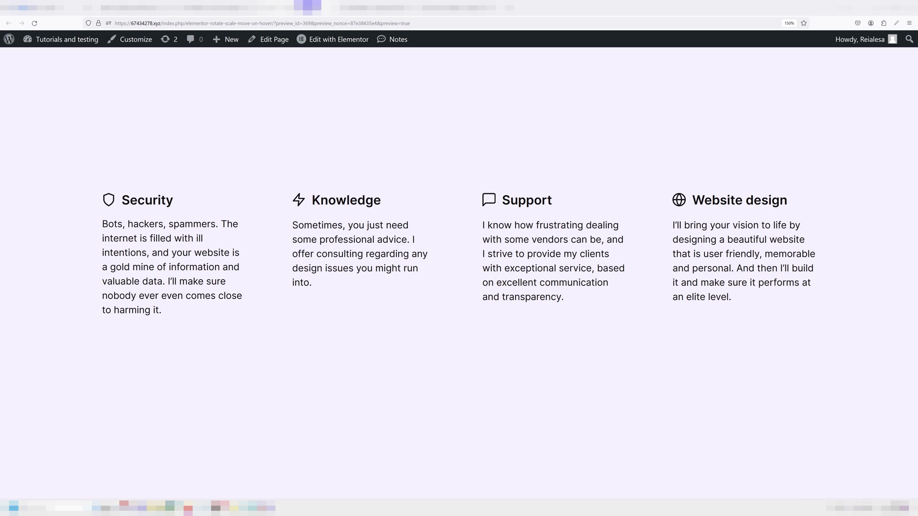
click(130, 39)
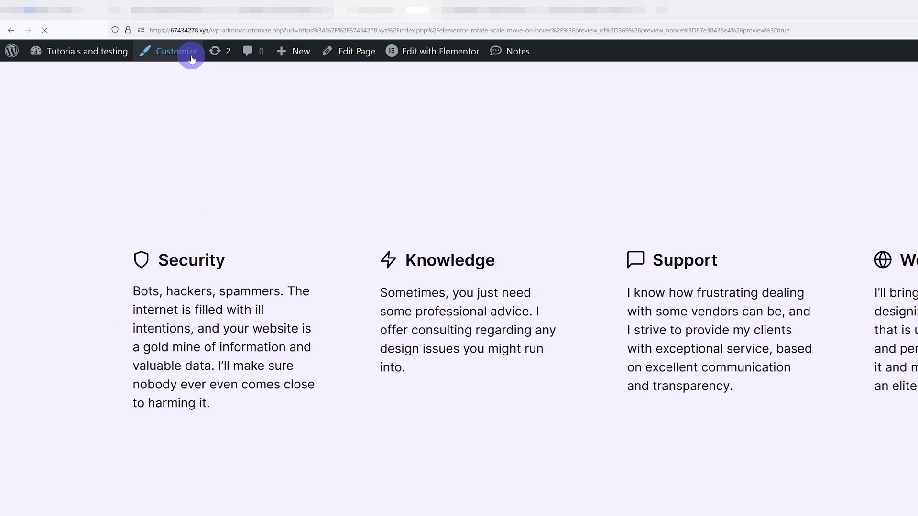
click(91, 294)
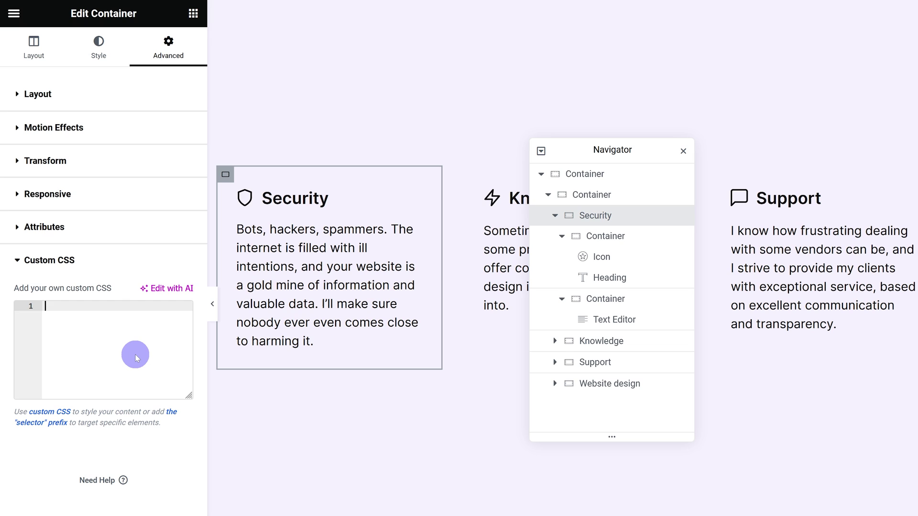
text(.container {     background-color: #E2DFFE;     transition: all 0.3s ease-in-out; }  .container:hover {     background-color: #FFFFFF;     transform: rotate(-10deg); })
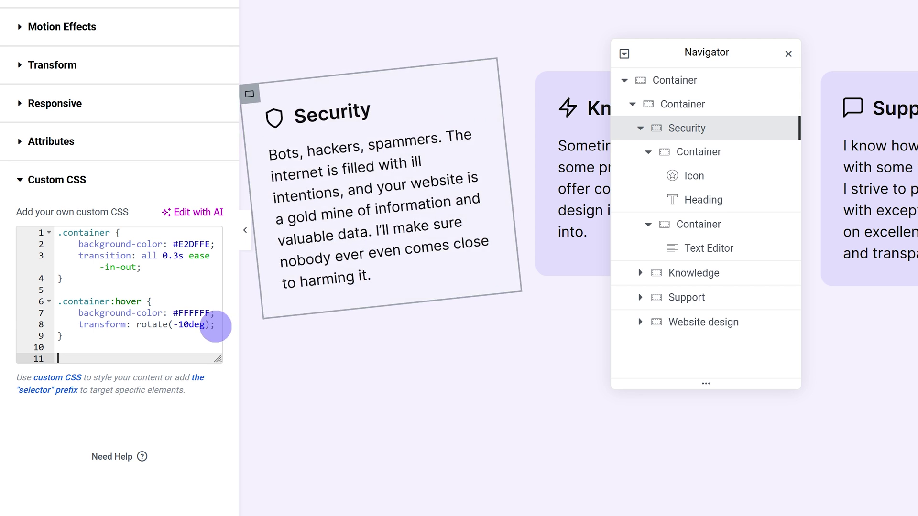
double_click(184, 324)
text(5deg)
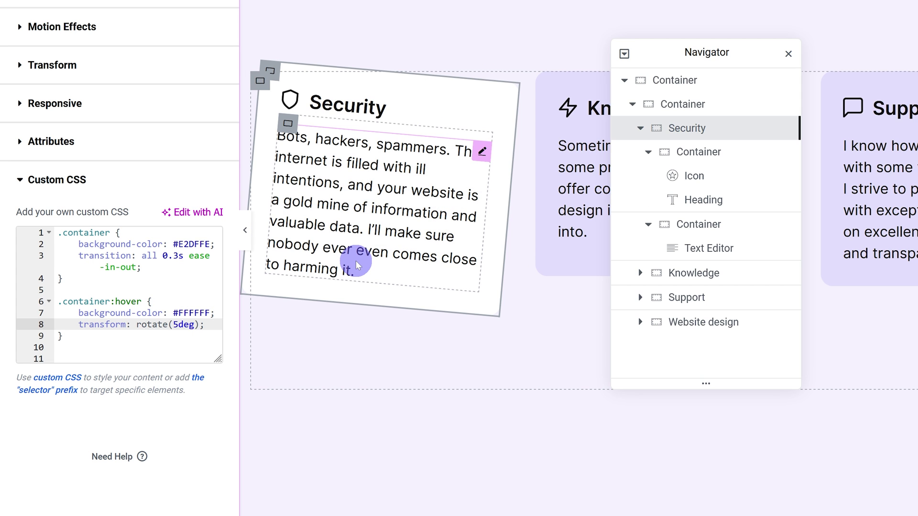
text(0)
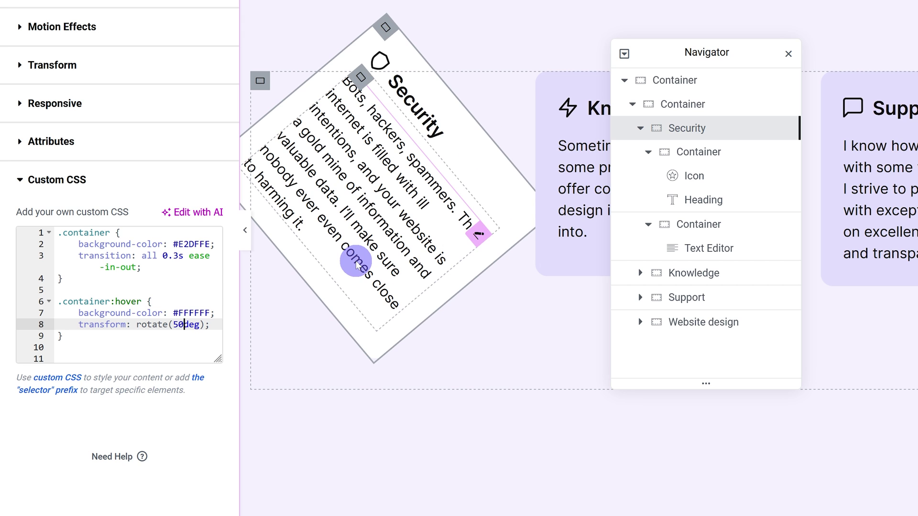
key(ctrl+z)
key(ctrl+z)
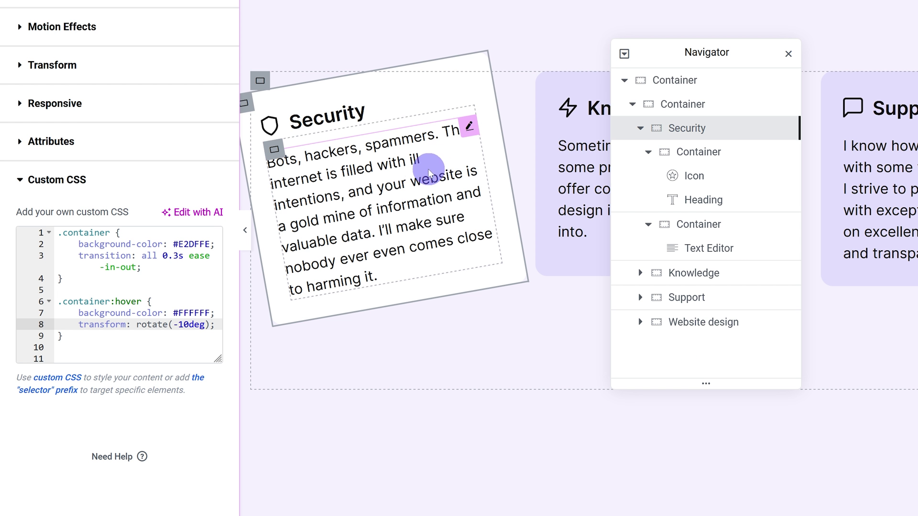
Change the hover rotate function to translate, starting with a 100px value
double_click(154, 325)
text(translate)
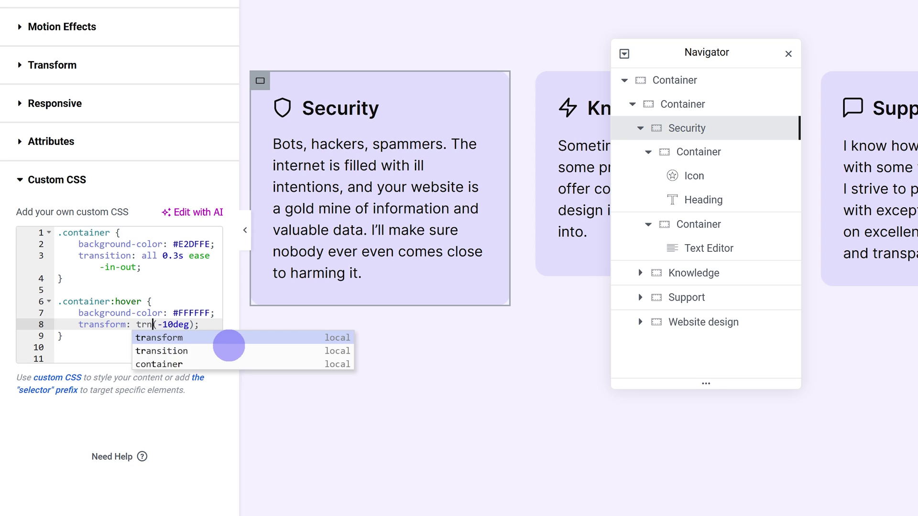
double_click(135, 336)
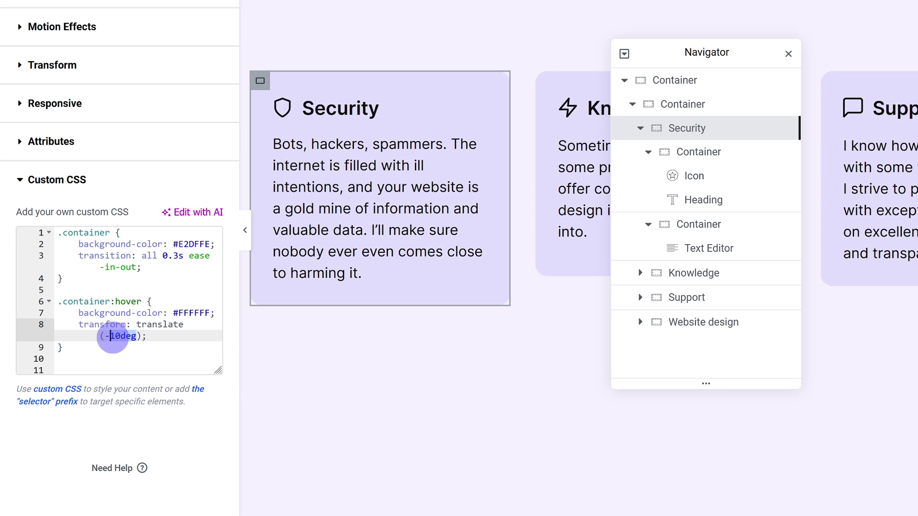
key(shift+Right)
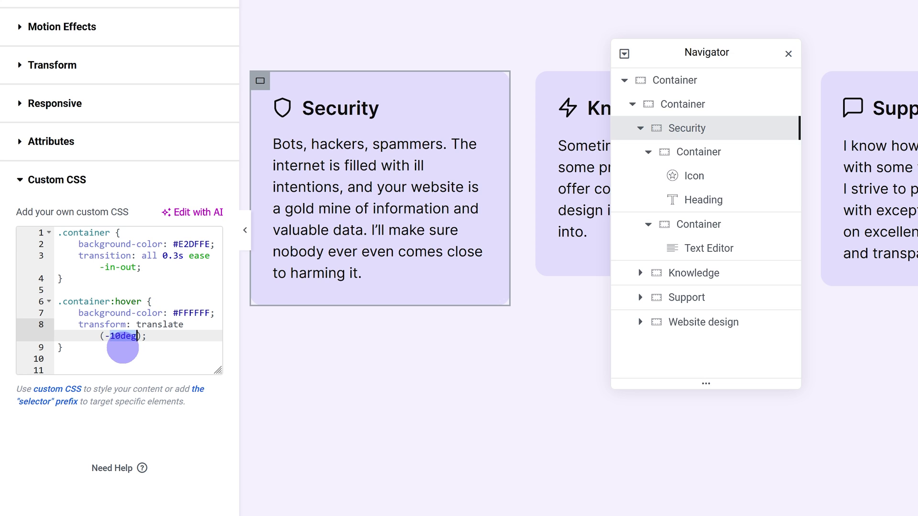
text(100px,)
Complete the translate values as -100px, -100px
key(Left)
key(Left)
key(Left)
key(Left)
key(Left)
key(Left)
key(BackSpace)
key(Right)
key(Right)
key(Right)
key(Right)
key(Right)
key(Right)
text(100px)
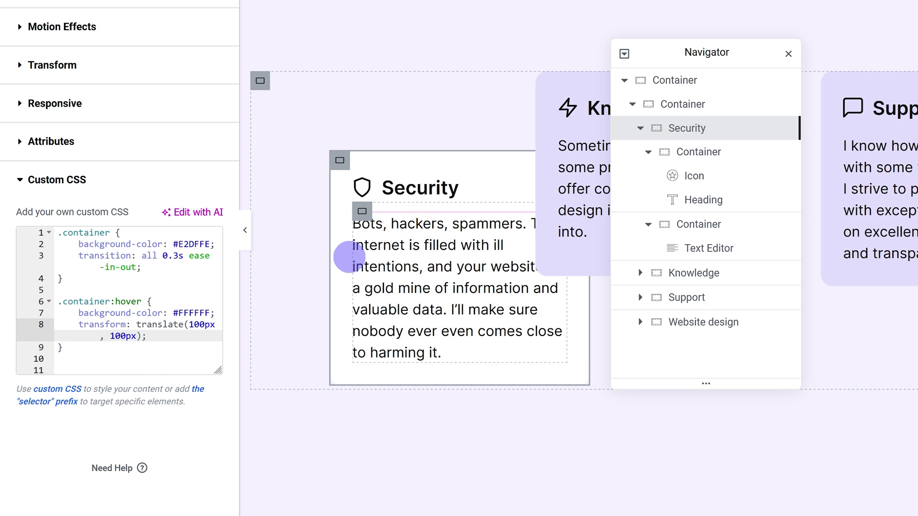
click(186, 325)
text(-)
key(Right)
key(Right)
key(Right)
key(Right)
key(Right)
key(Right)
key(Right)
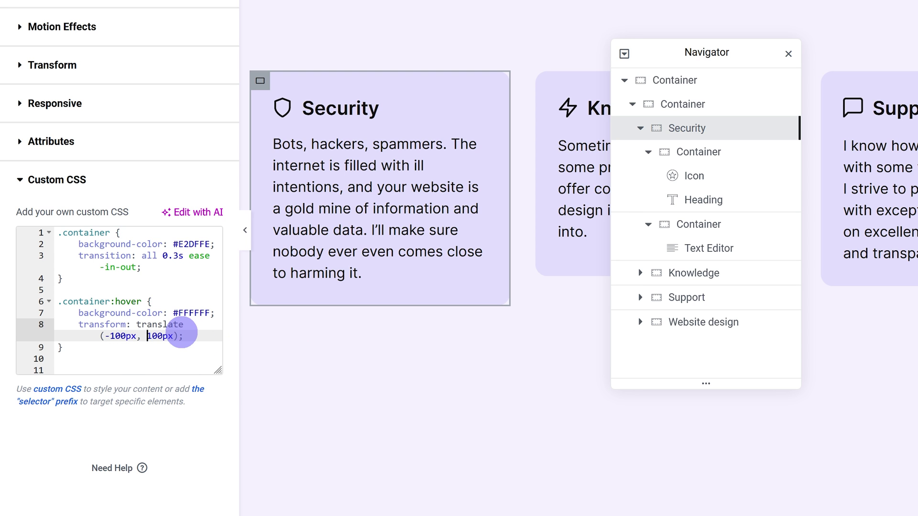
text(-)
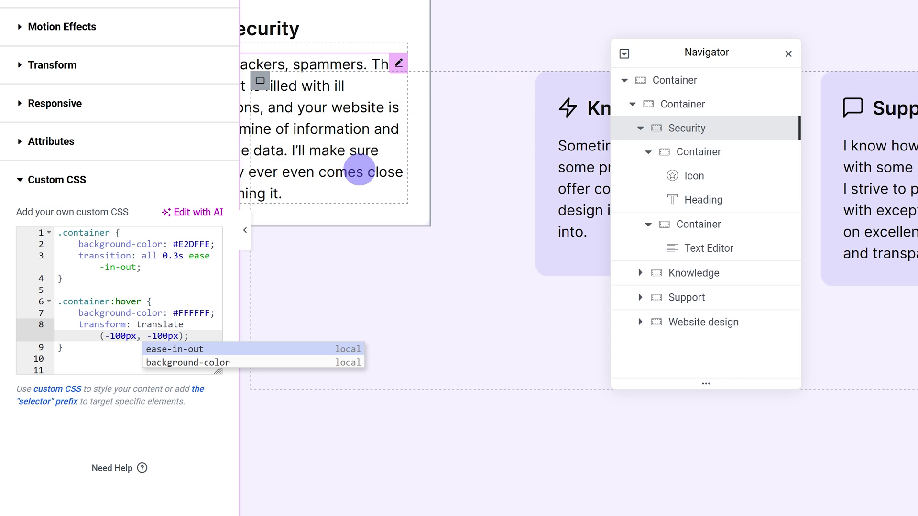
Replace translate with scale, trying 1.5 and 0.5 before settling on scale(1.25)
click(184, 327)
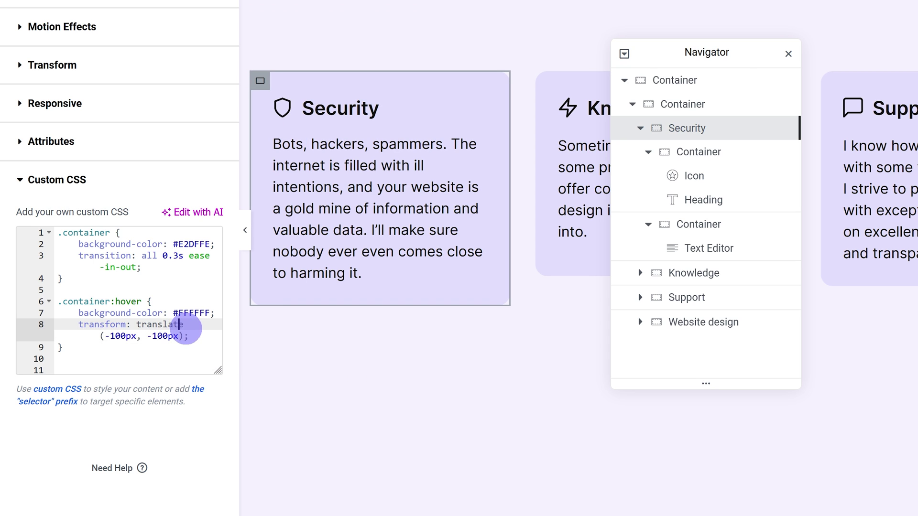
drag(138, 325, 189, 337)
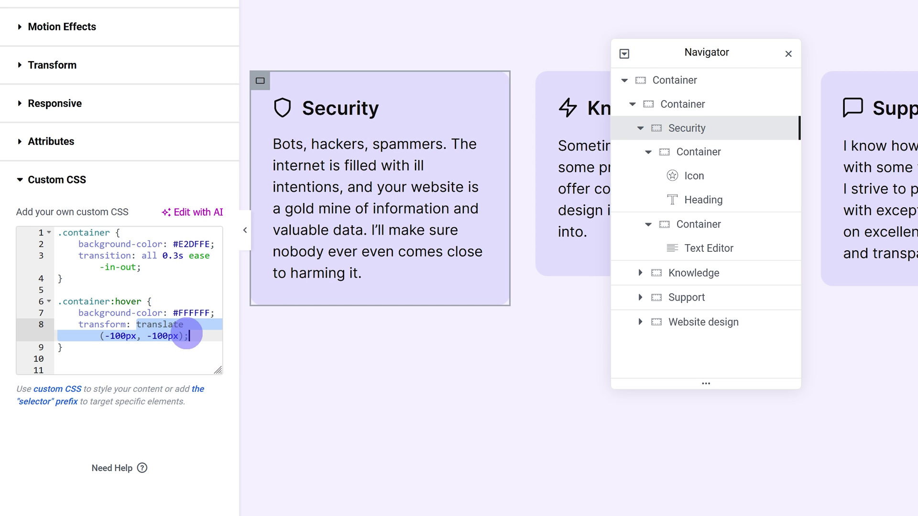
text(scale()
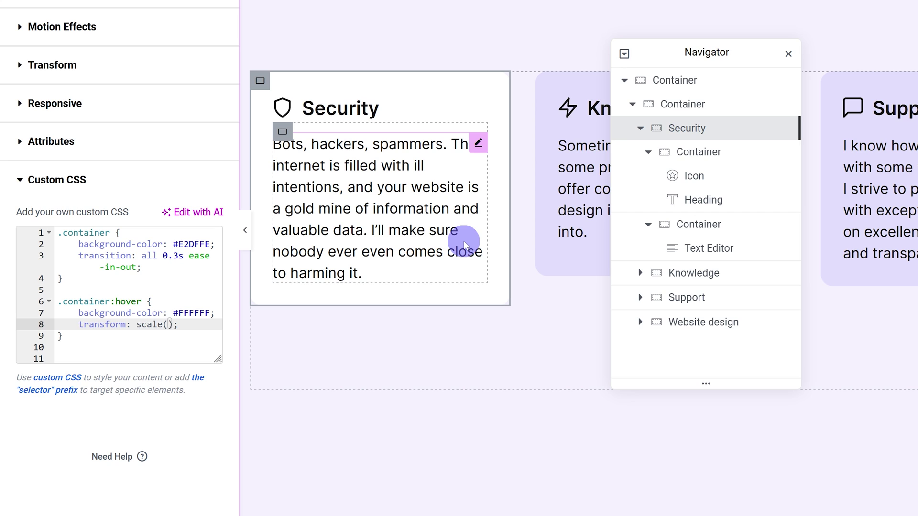
text(1)
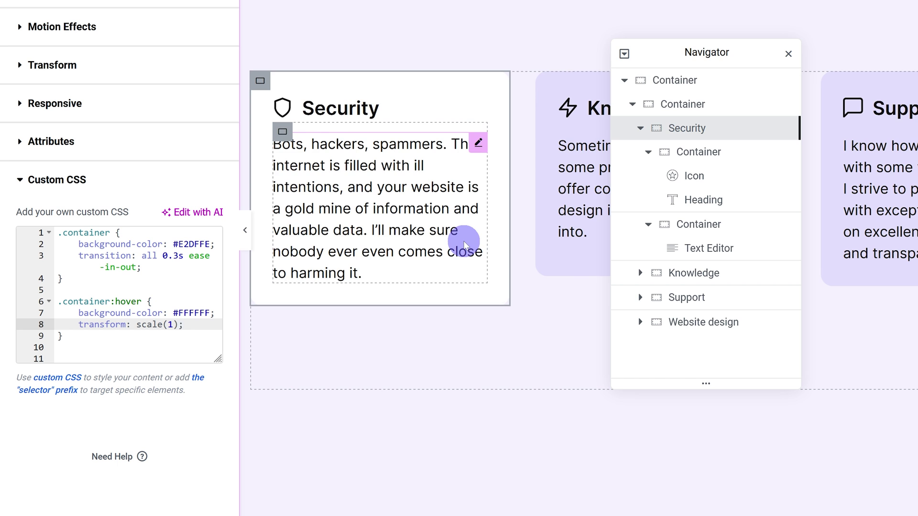
text(.5)
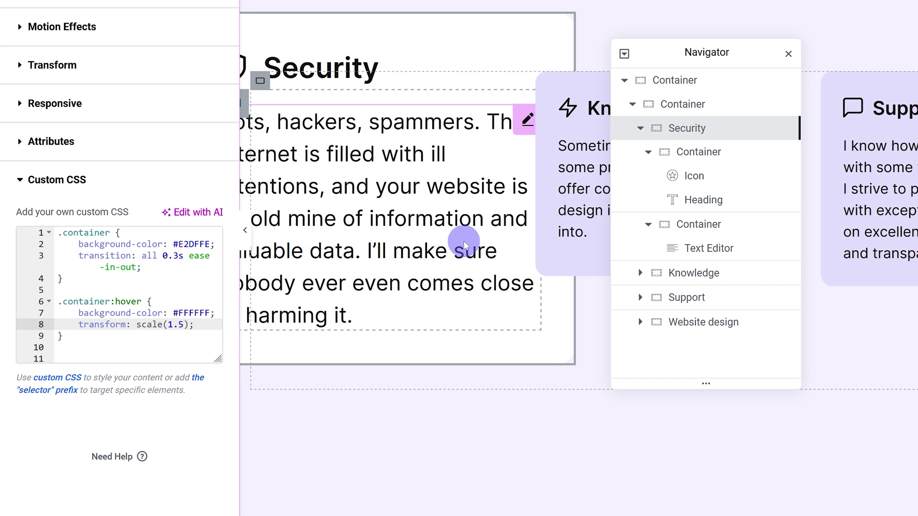
key(BackSpace)
key(BackSpace)
key(BackSpace)
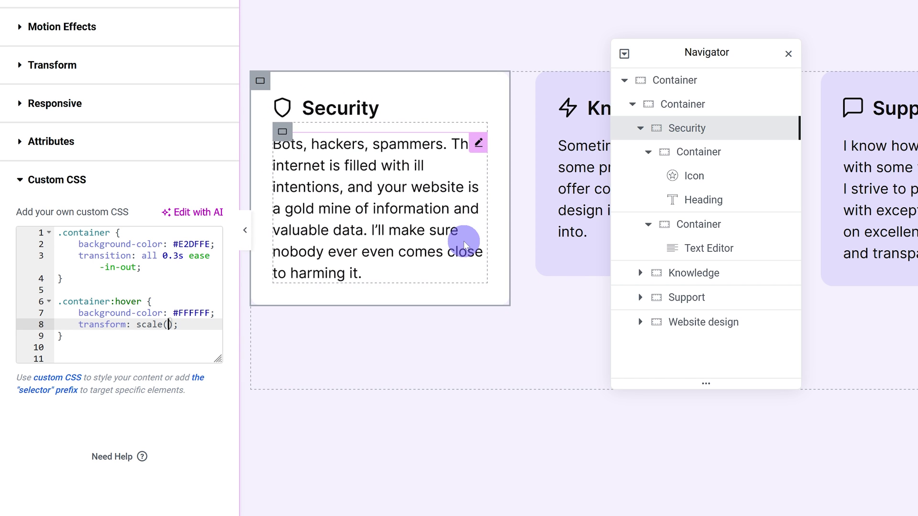
text(0.5)
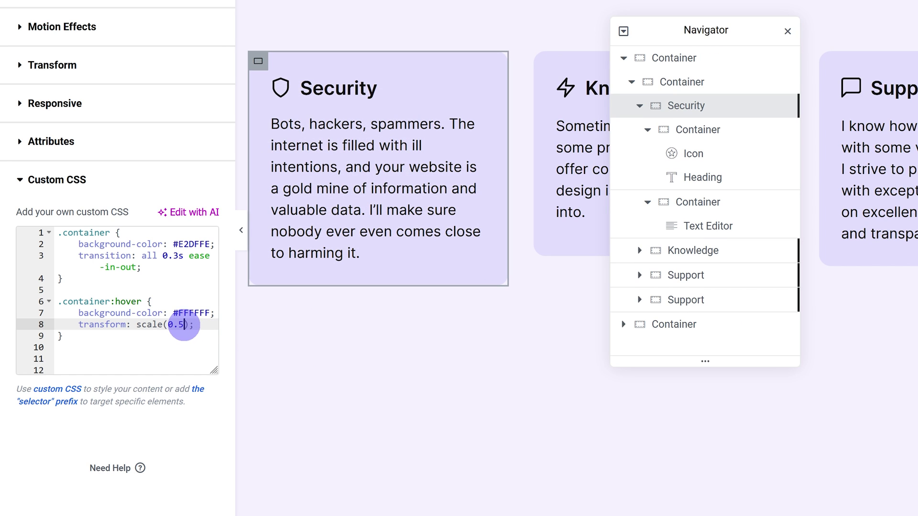
key(BackSpace)
key(BackSpace)
key(BackSpace)
text(1.25)
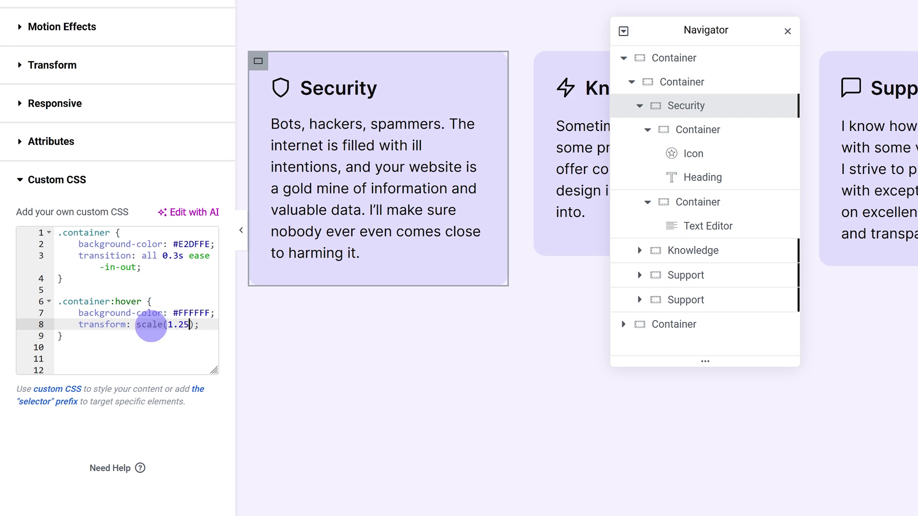
Append rotate(-10deg) and translate(50px, -50px) after scale(1.25) in the hover transform
click(193, 324)
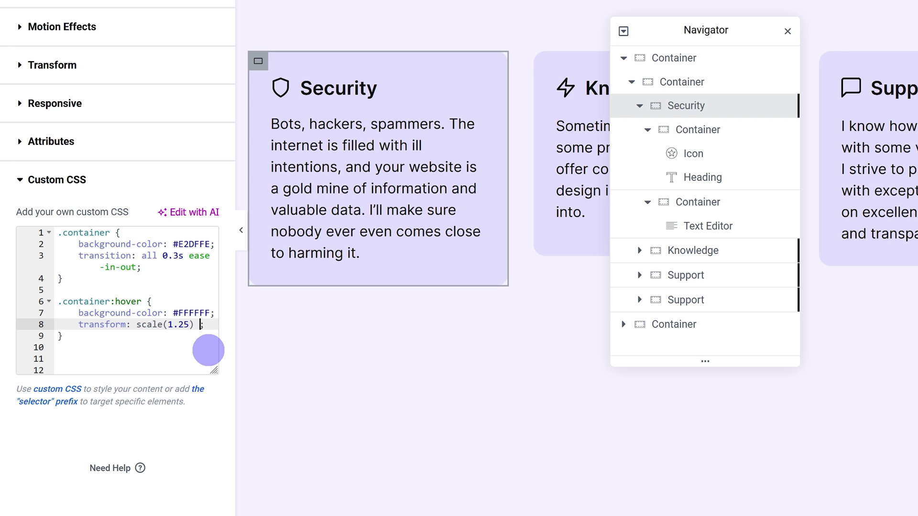
text(rotate(-10d)
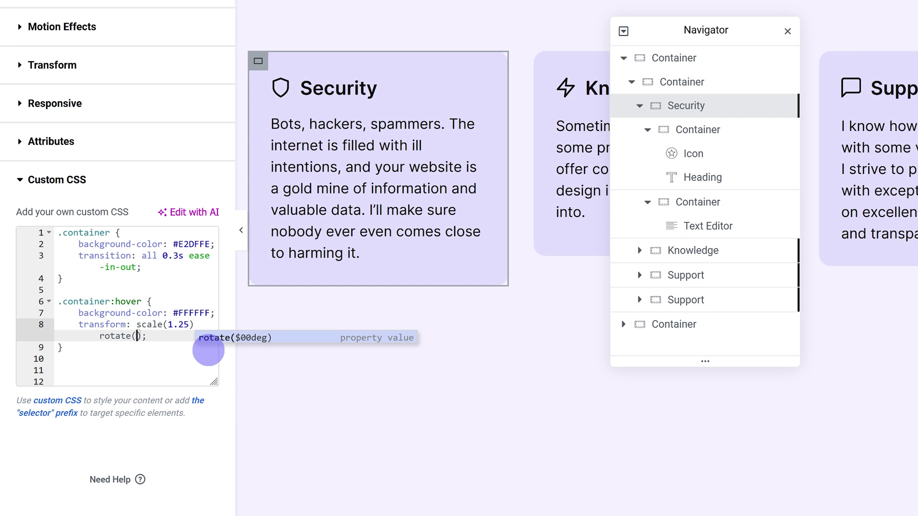
text(eg)
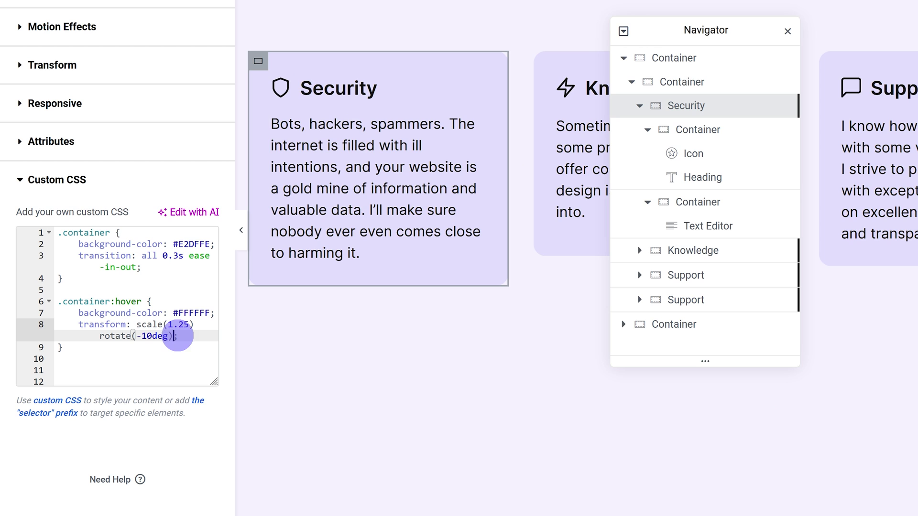
text(translate()
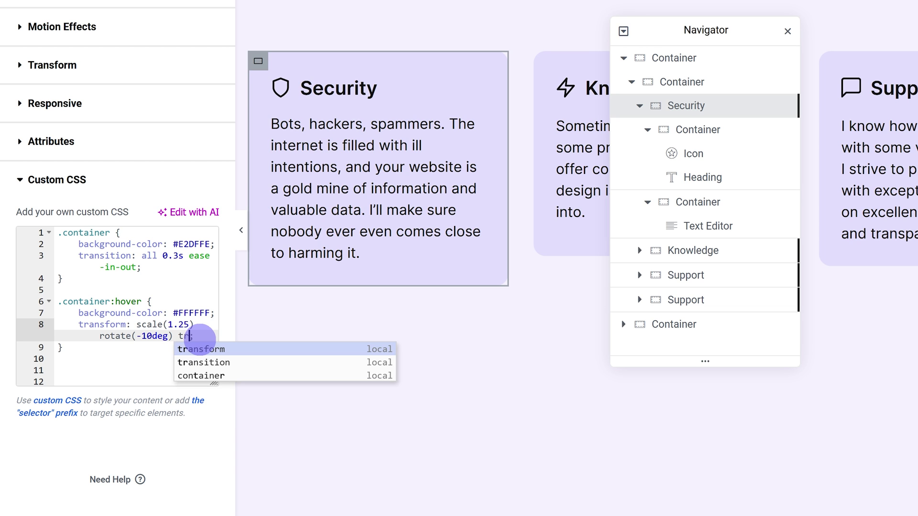
text(50px, -50px)
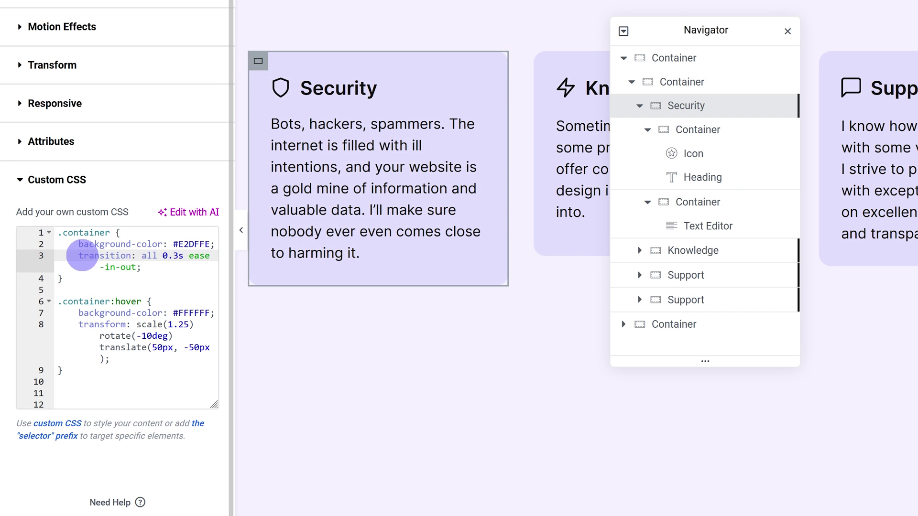
Highlight the all 0.3s transition, delete the added functions, and select scale(1.25) for replacement
drag(82, 256, 205, 256)
click(152, 255)
drag(142, 256, 189, 256)
click(190, 281)
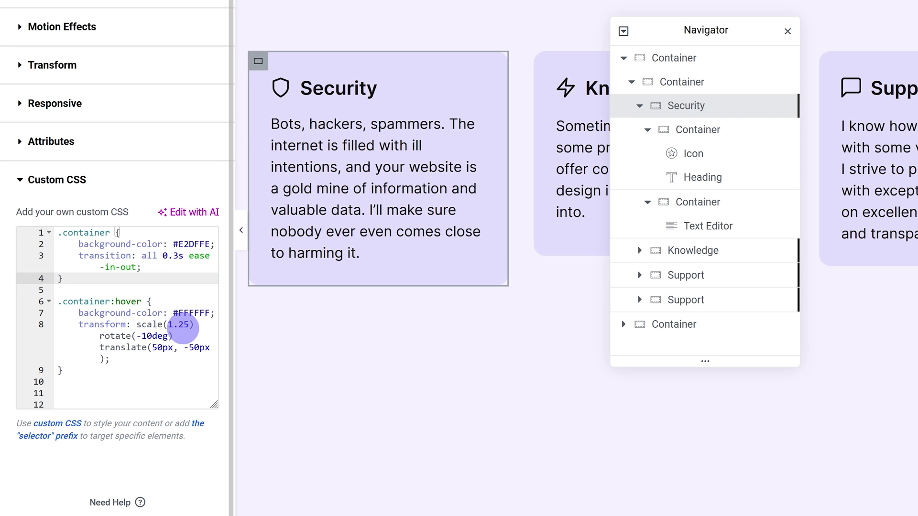
drag(105, 359, 100, 336)
key(BackSpace)
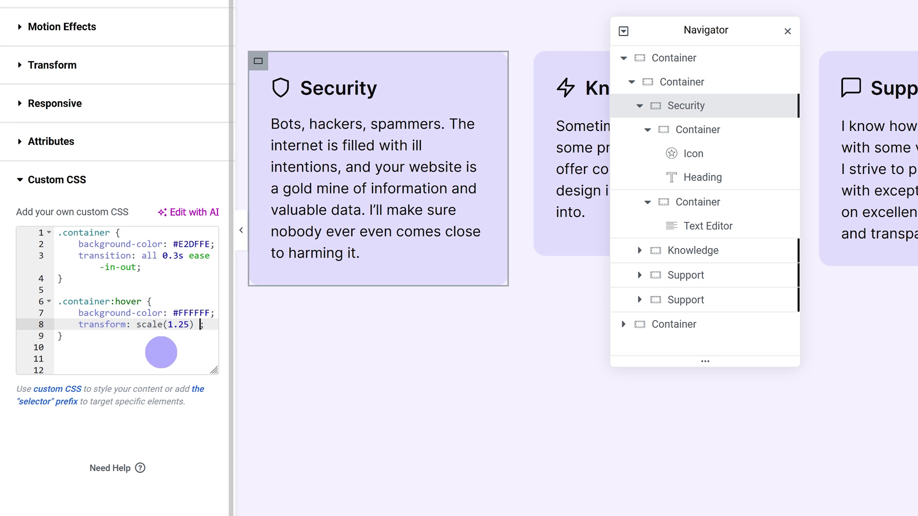
key(BackSpace)
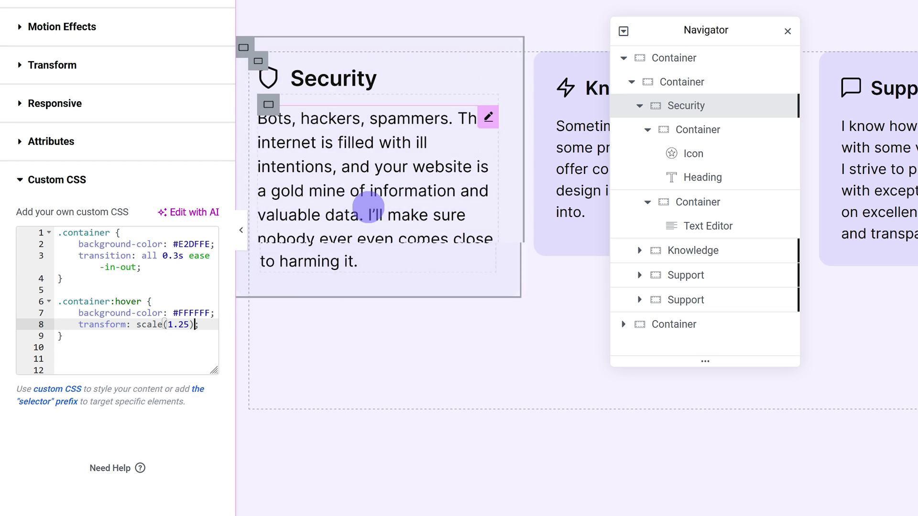
drag(194, 325, 137, 325)
Set the hover rotation to -10deg with transform-origin 50% 50%, then bottom left
text(rotate(-10de)
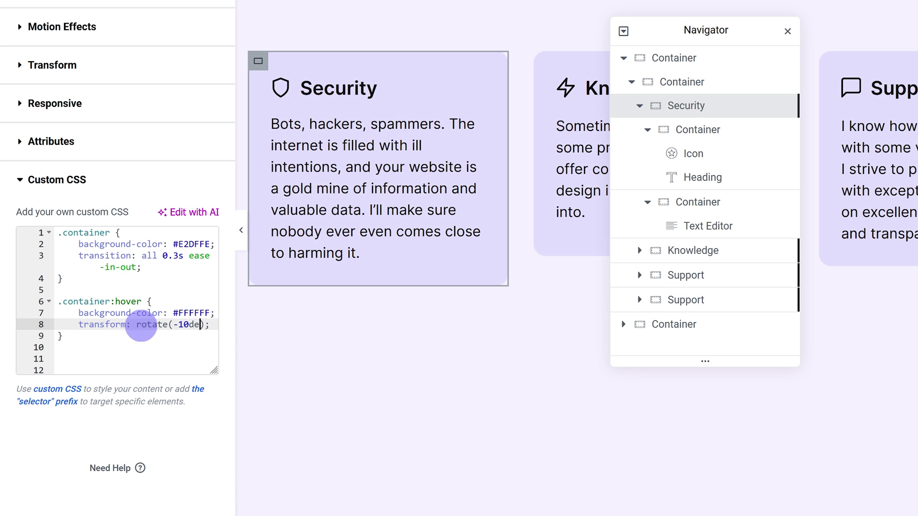
text(g)
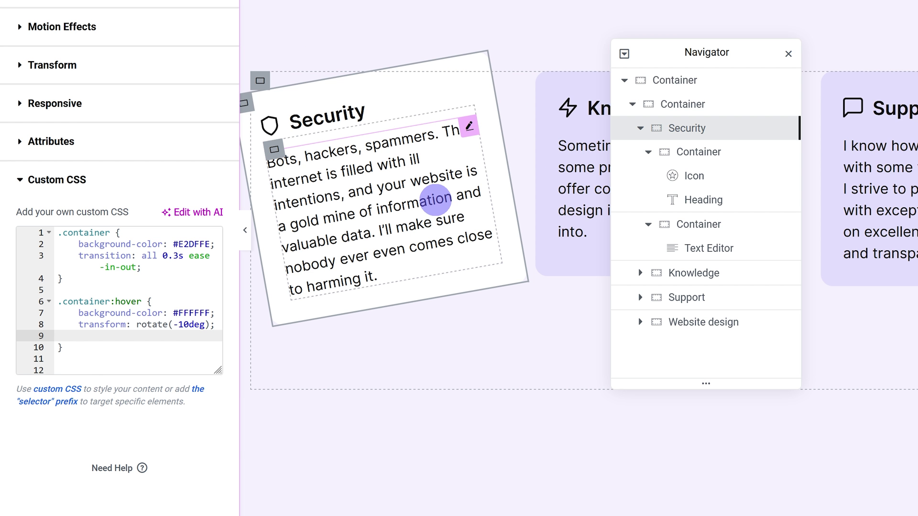
text(transform-or)
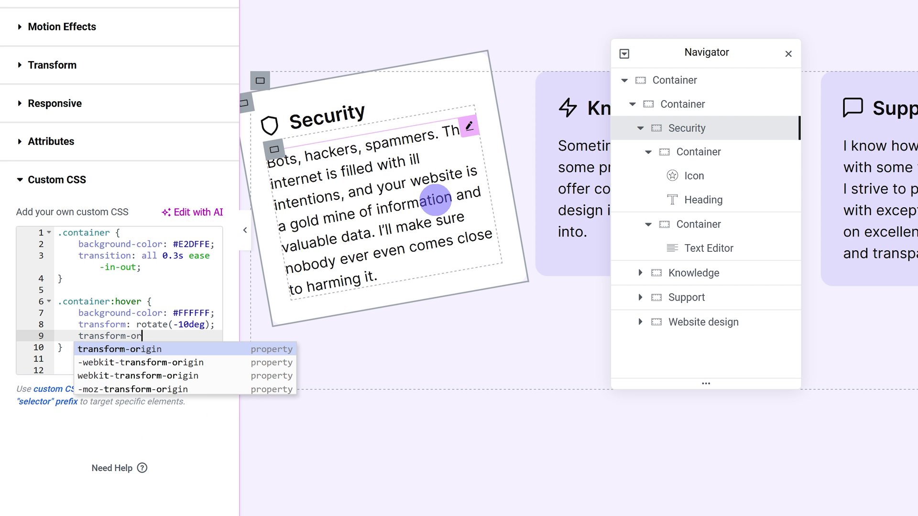
text(igin:)
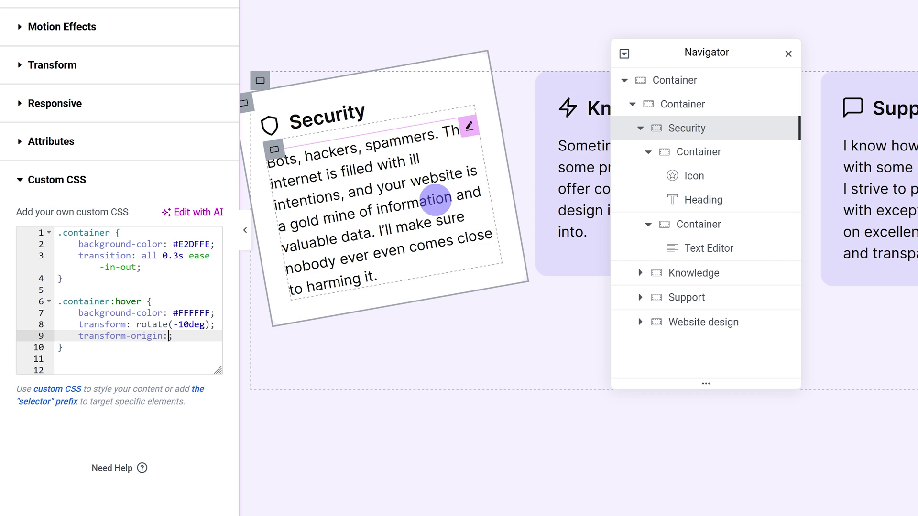
text(50% 50%)
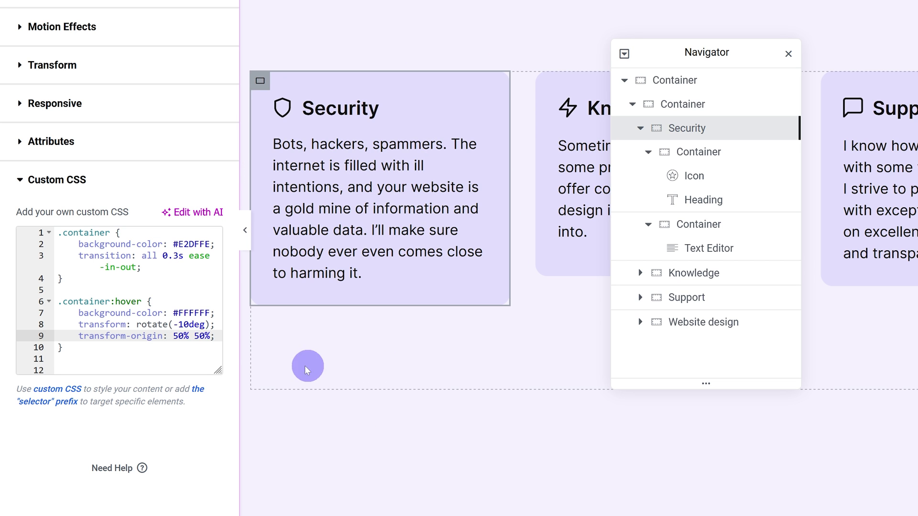
drag(173, 336, 211, 336)
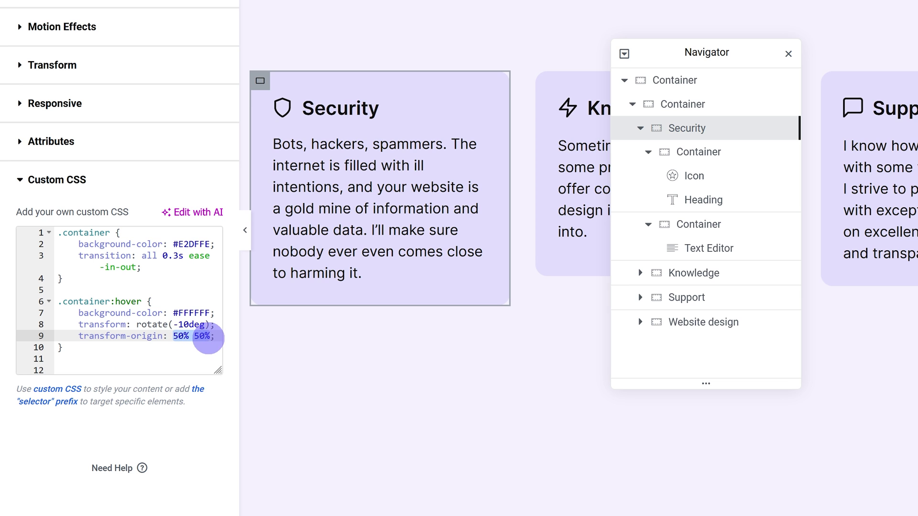
text(bottom left)
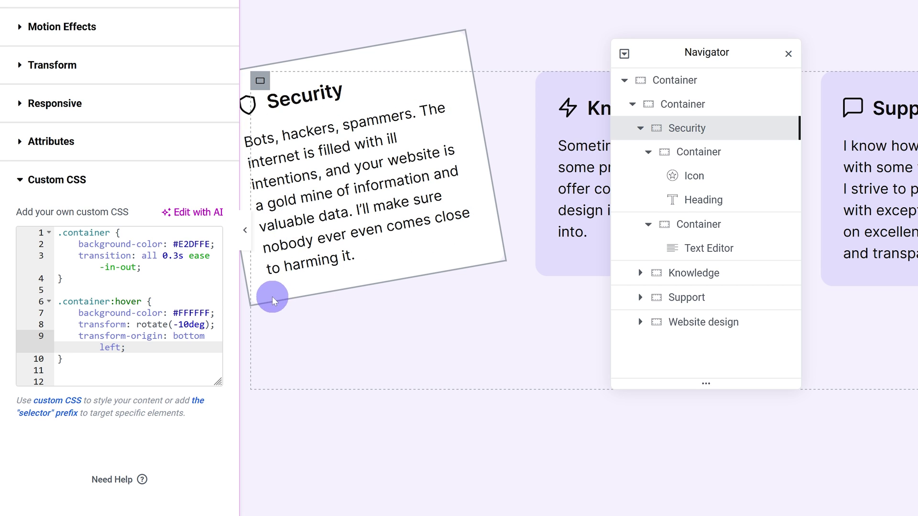
Try transform origins top right, 100% 0% and 100% 100%, ending at 300% 100%
drag(173, 336, 136, 347)
text(top right)
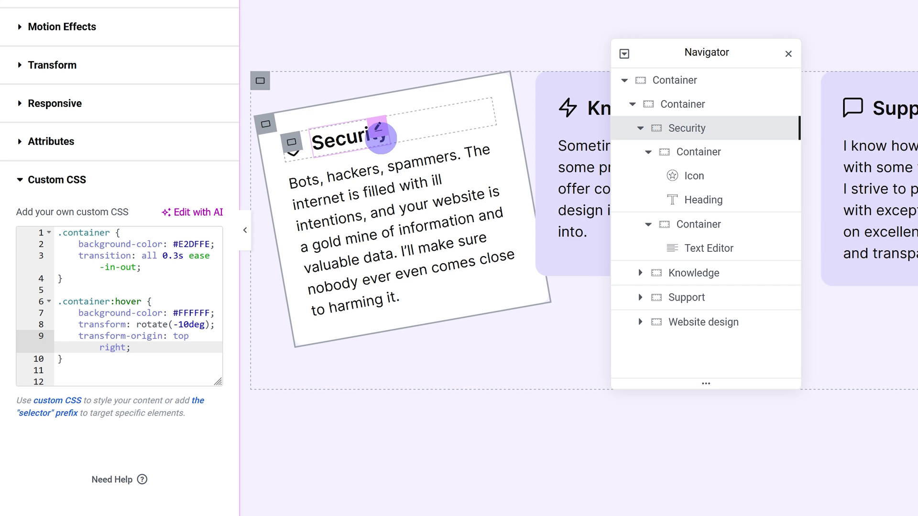
drag(189, 336, 127, 347)
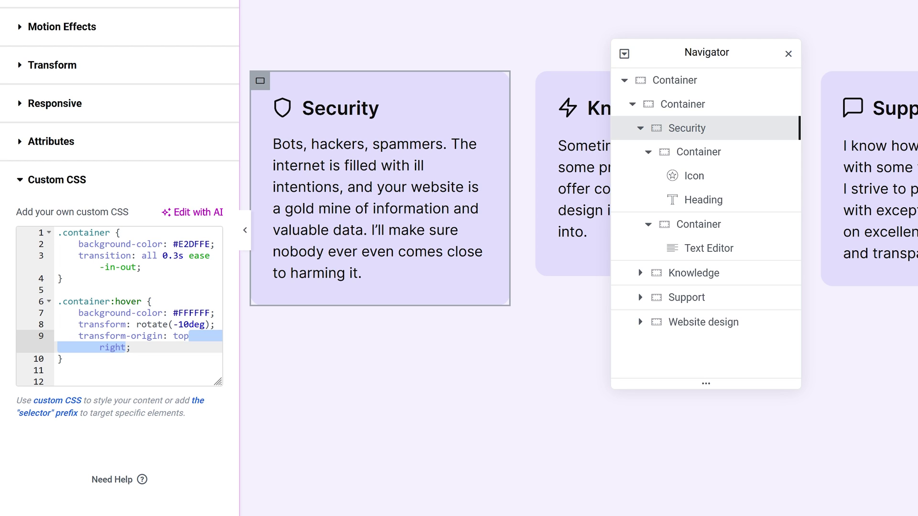
key(ctrl+z)
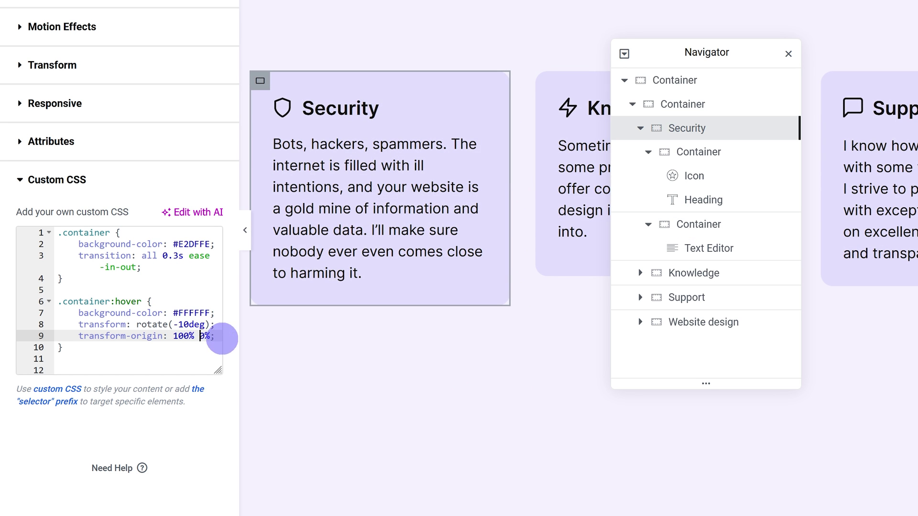
text(10)
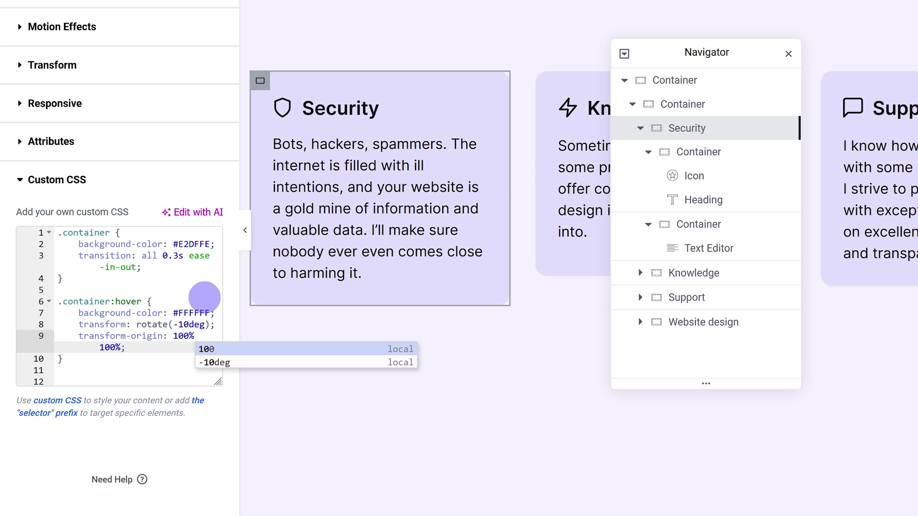
click(204, 297)
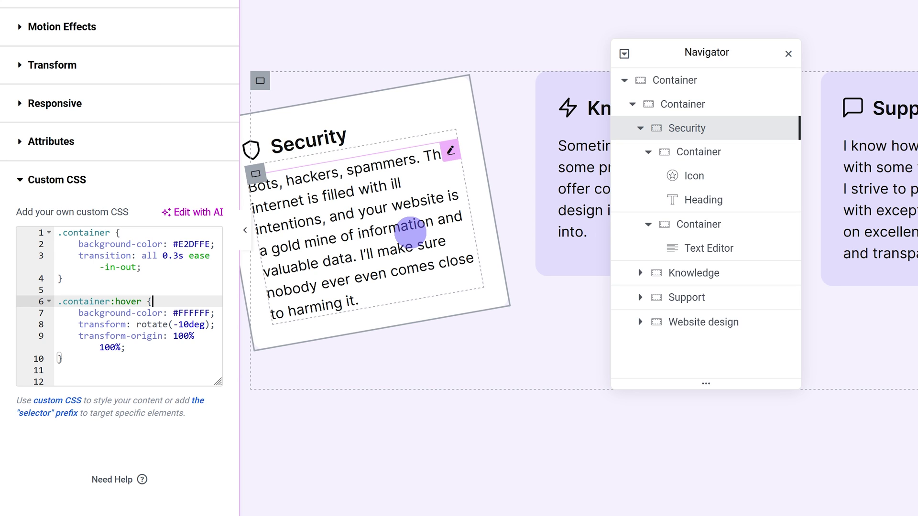
click(177, 335)
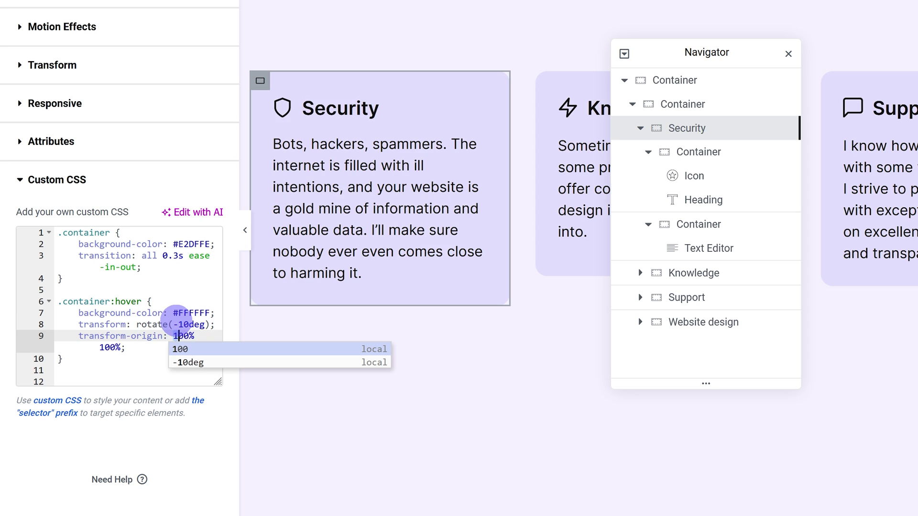
key(BackSpace)
text(3)
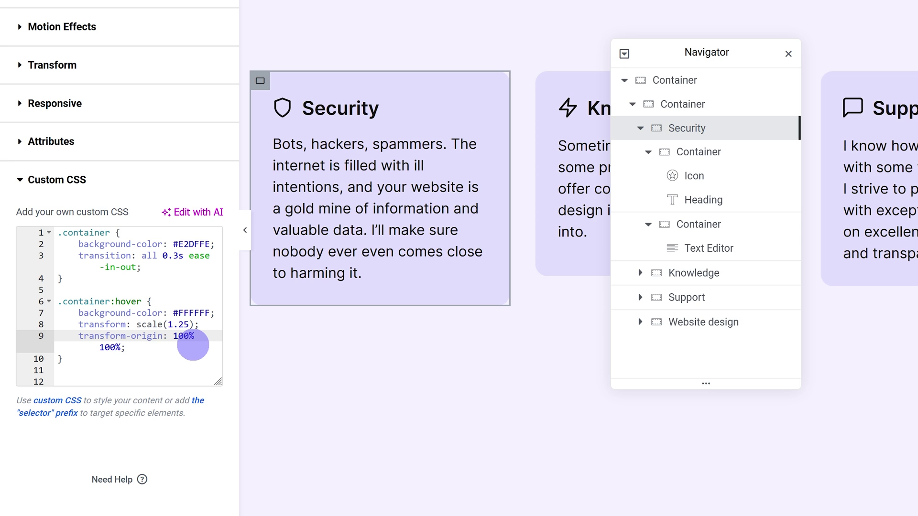
Replace the 100% 100% transform-origin value with top left
drag(193, 345, 122, 347)
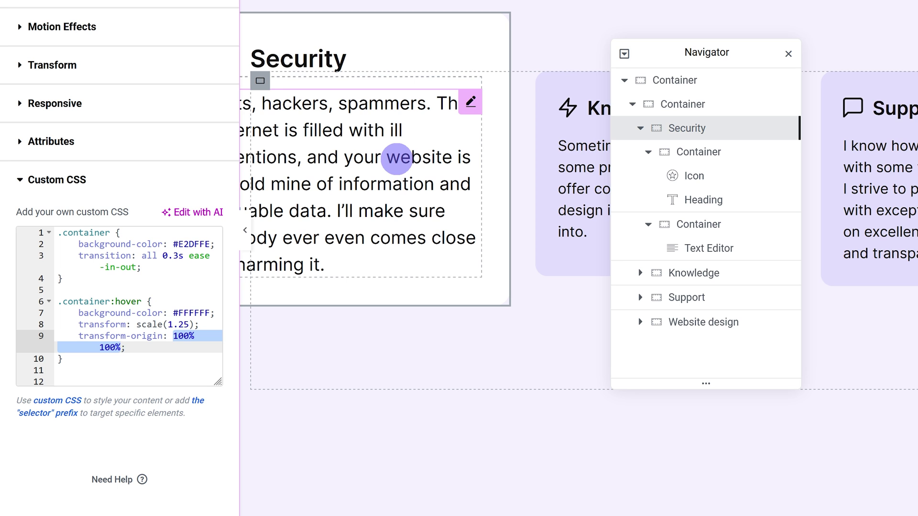
text(top left)
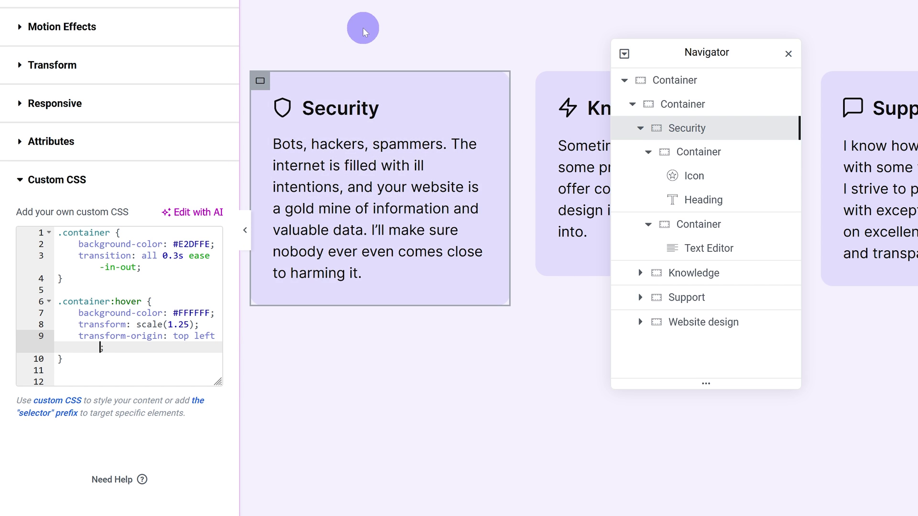
Append rotate(-10deg) translate(50px, -50px) after scale(1.25), then delete scale and rotate
click(196, 324)
text(rota)
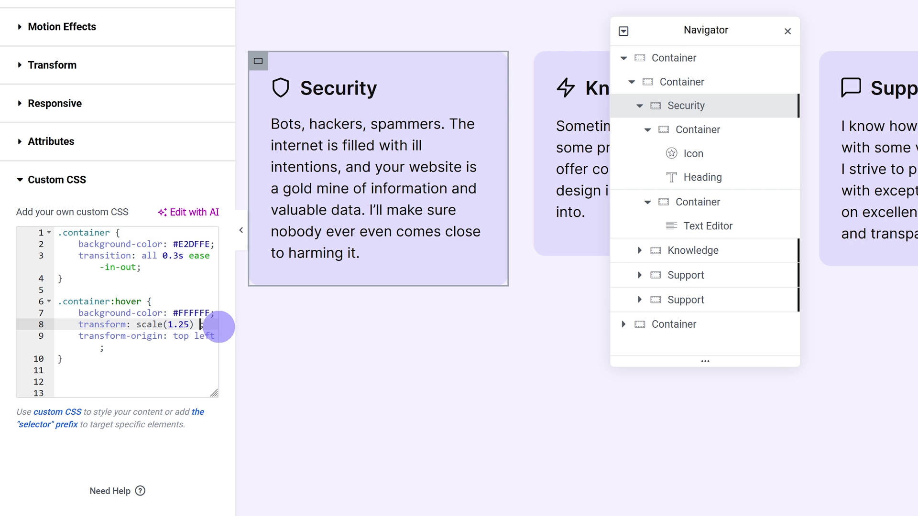
text(te(-10deg)
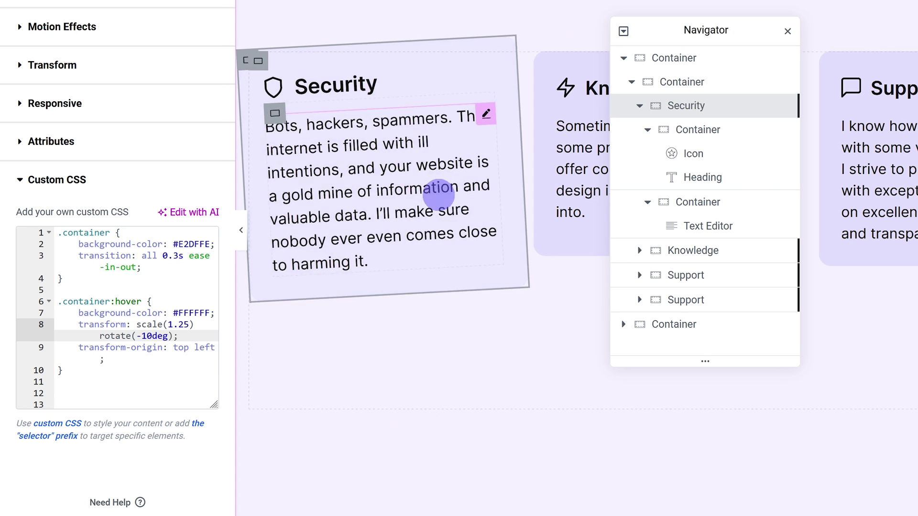
text() transla)
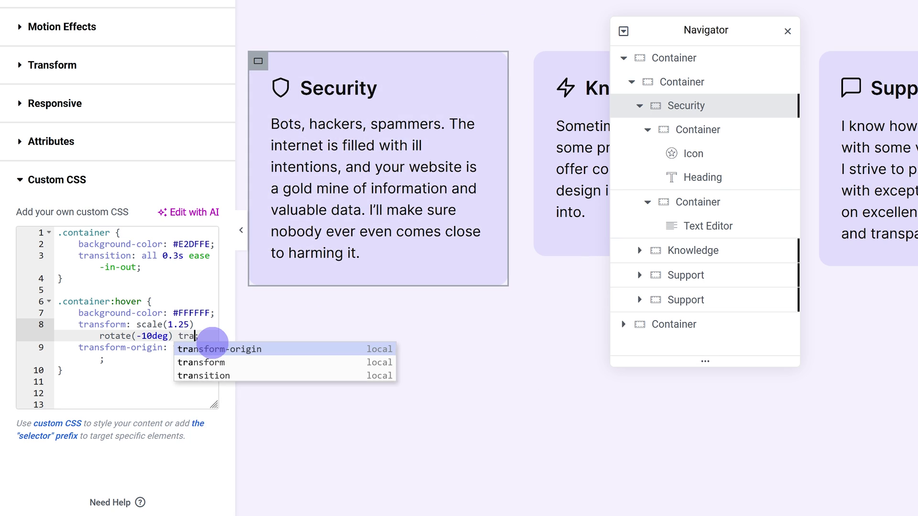
text(te(50px, -50)
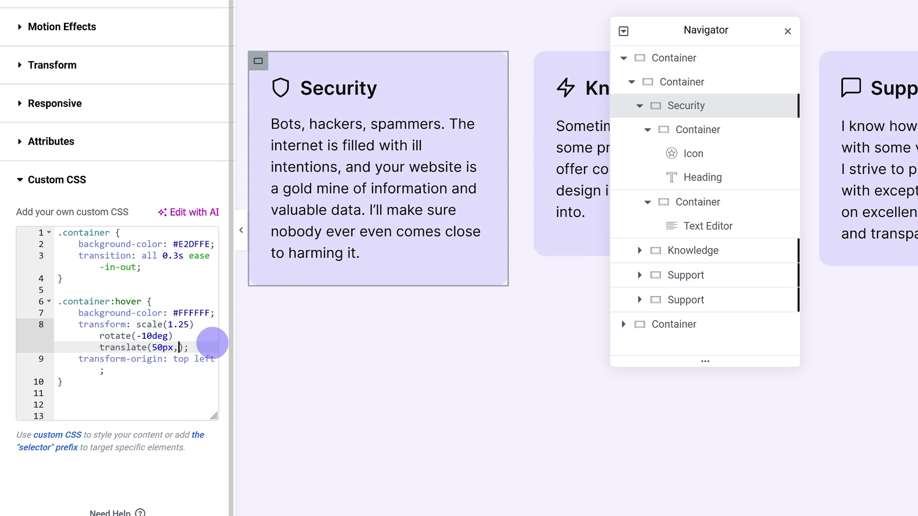
text(px)
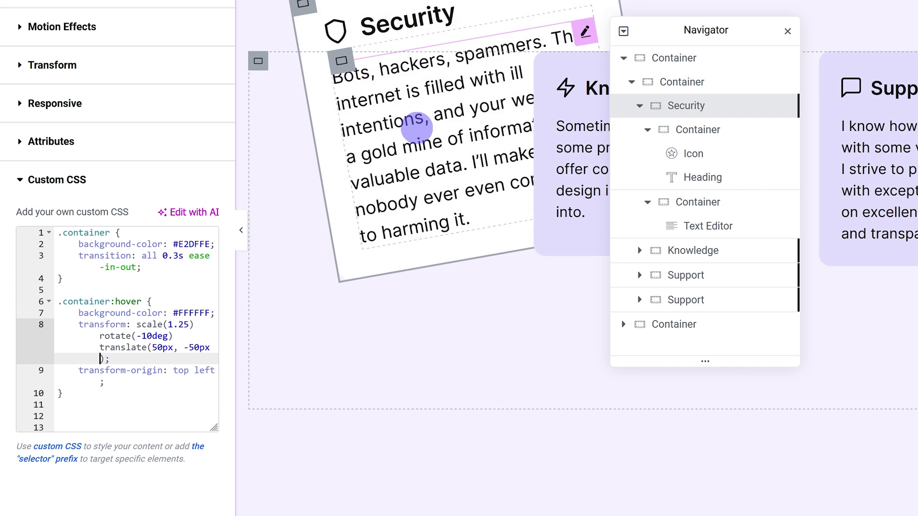
drag(173, 336, 137, 325)
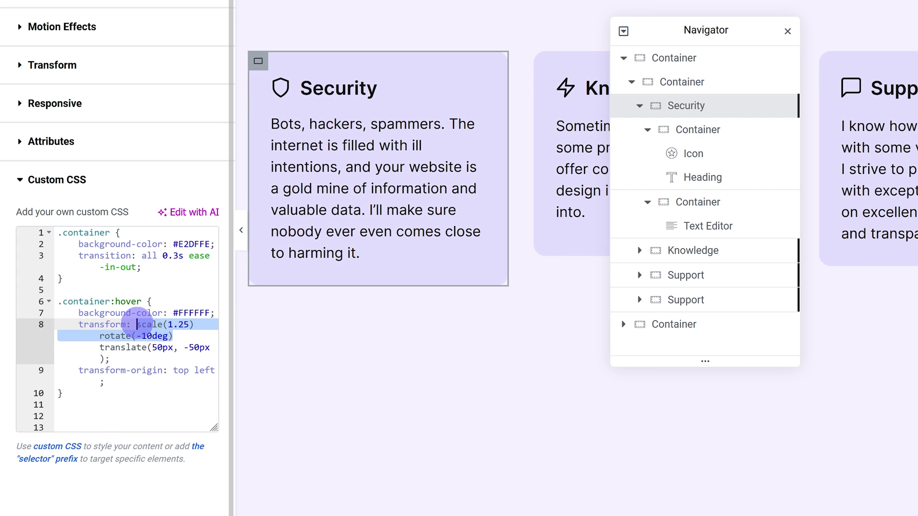
key(BackSpace)
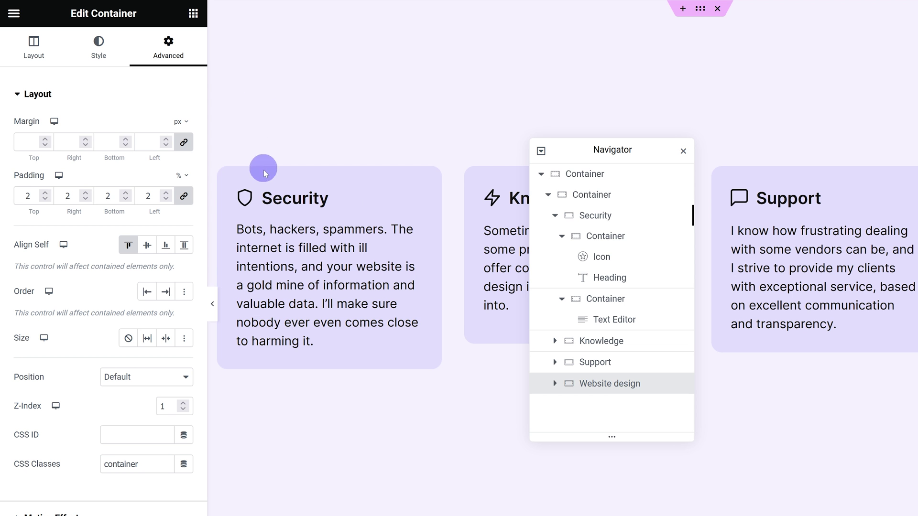
Select the Security and then the Knowledge container to compare their Z-index values
click(237, 182)
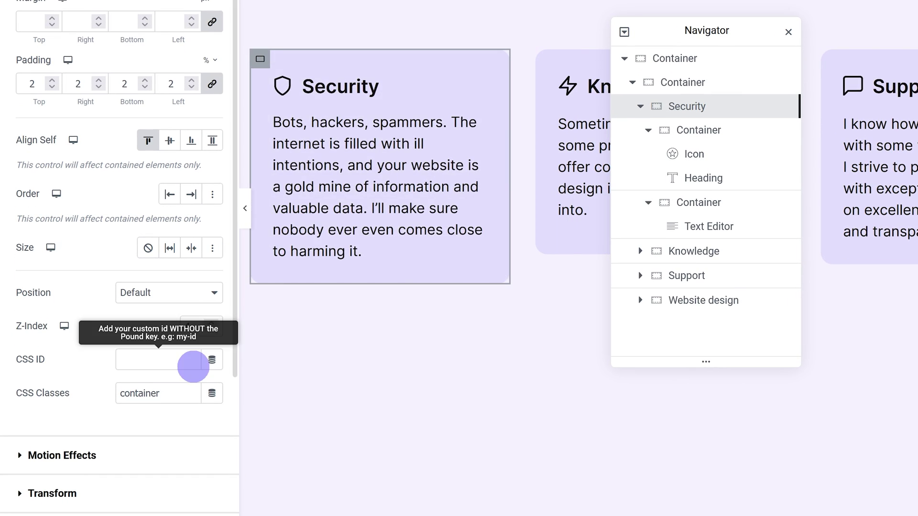
click(549, 59)
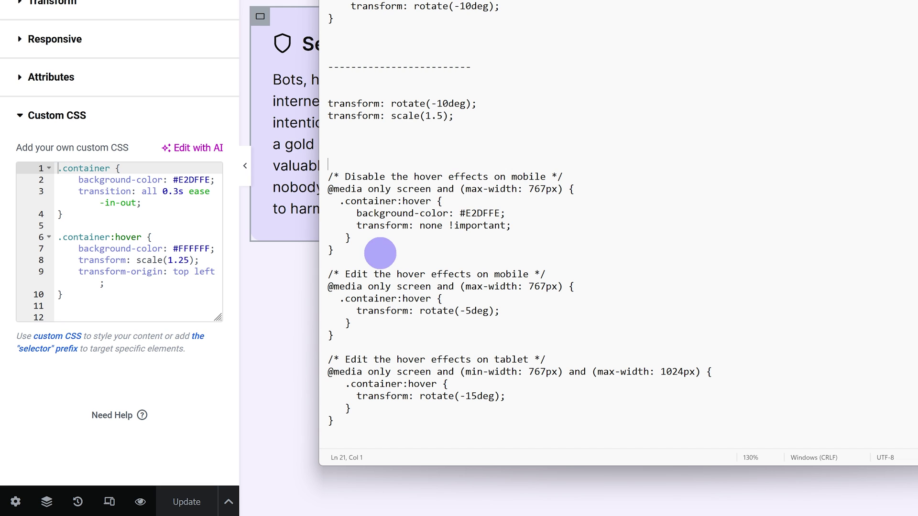
Copy the mobile media query block from the notes and paste it into the card's Custom CSS
drag(368, 252, 328, 176)
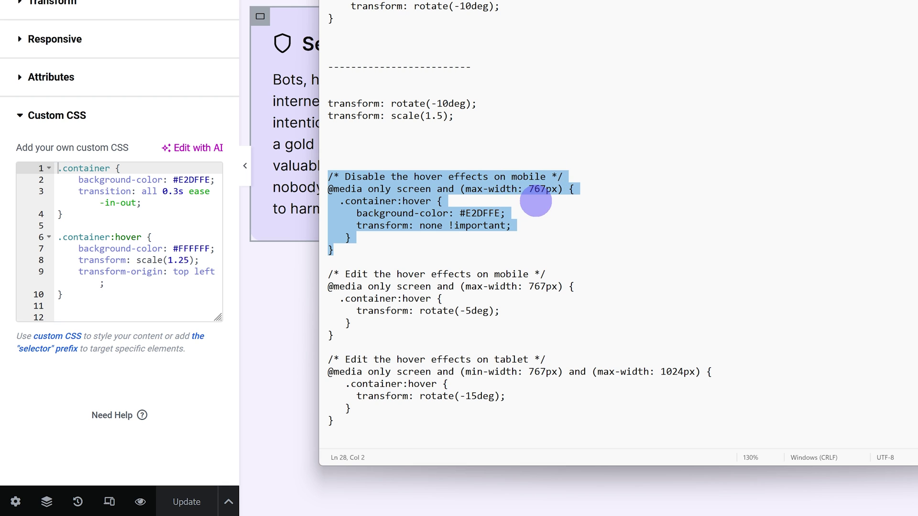
key(ctrl+c)
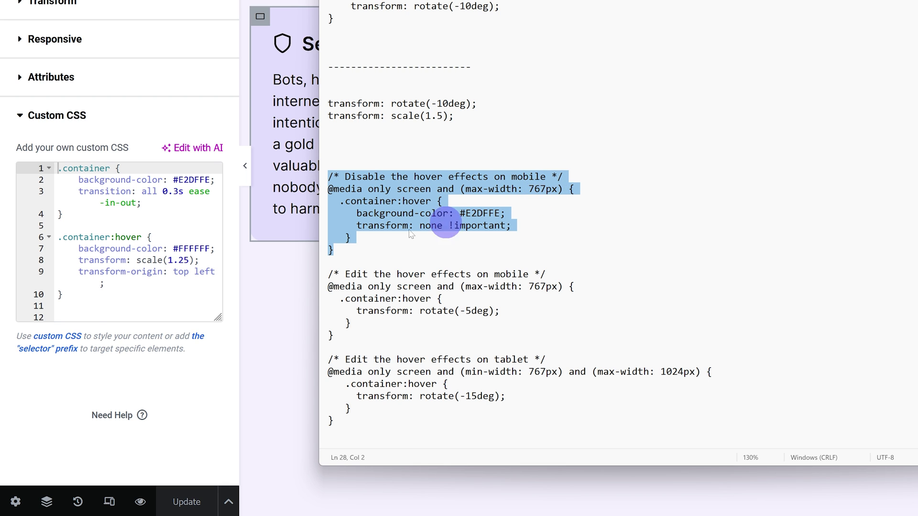
click(85, 313)
key(ctrl+v)
Preview the page at mobile width and select the transform: none !important declaration on line 16
click(109, 502)
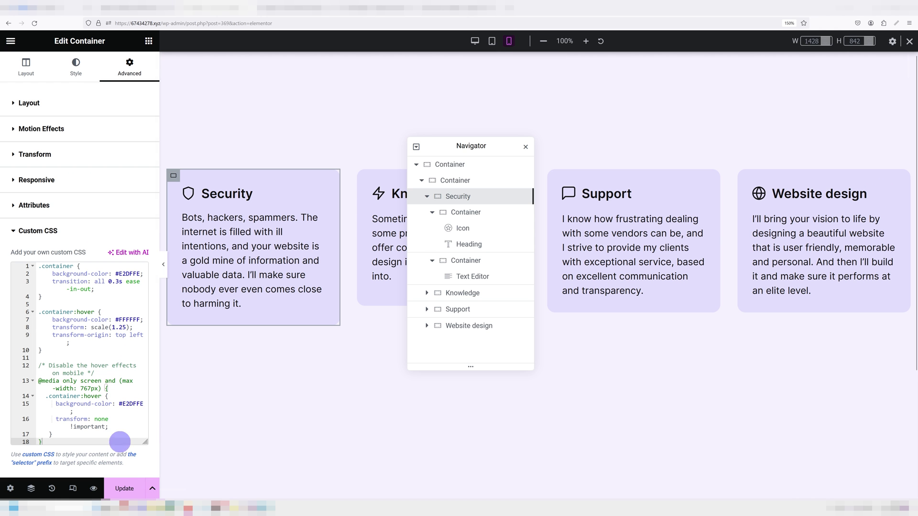
click(511, 41)
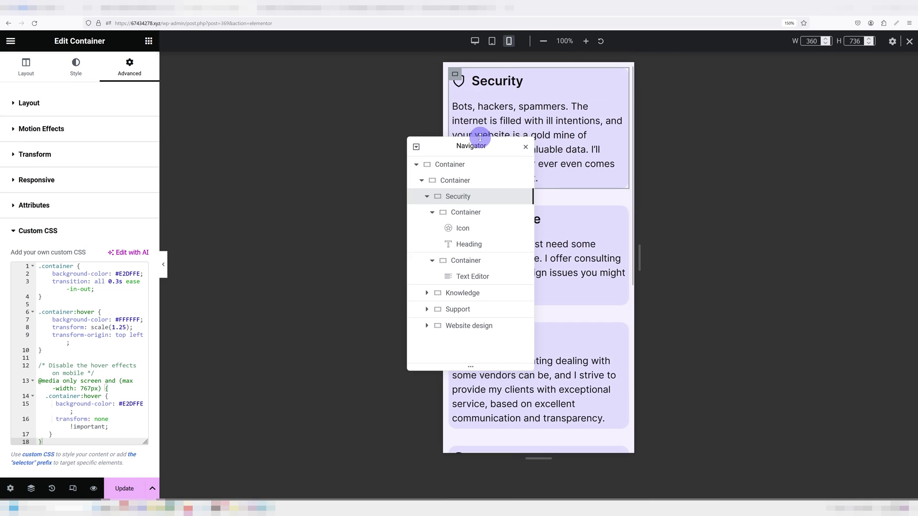
drag(478, 146, 700, 150)
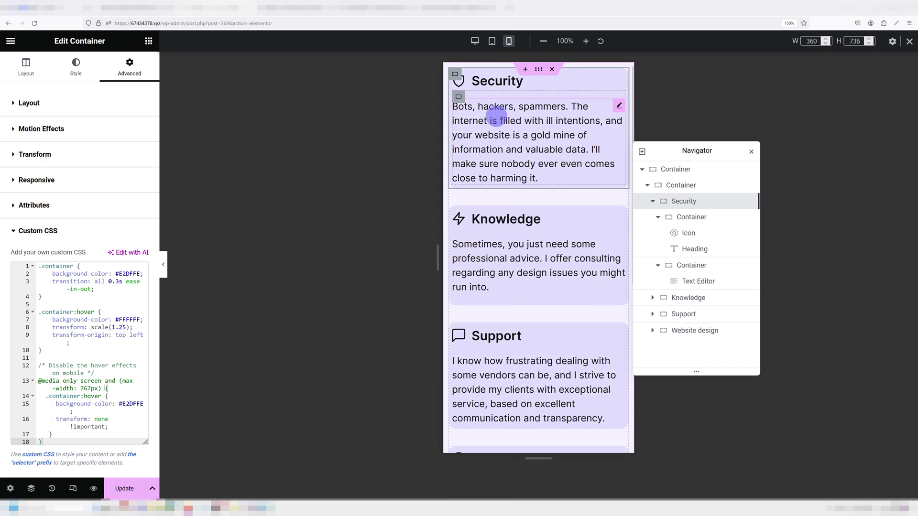
drag(53, 419, 109, 426)
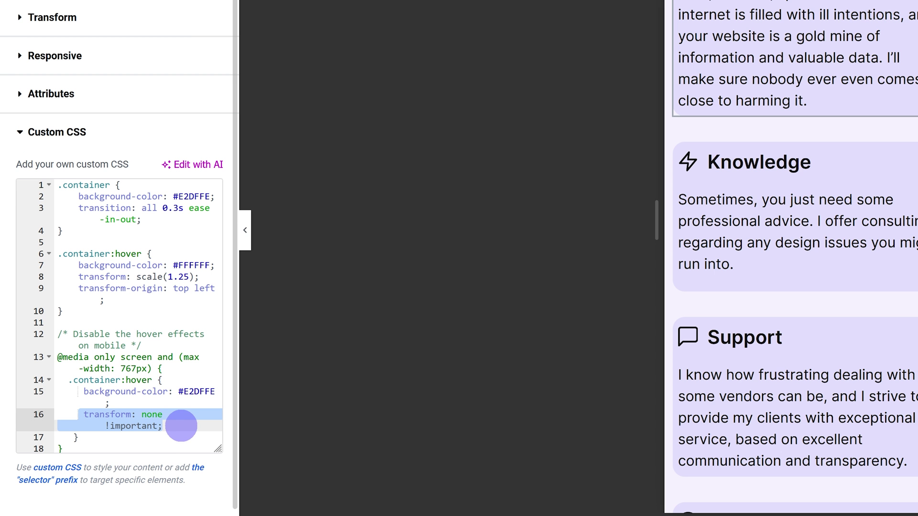
drag(182, 425, 82, 415)
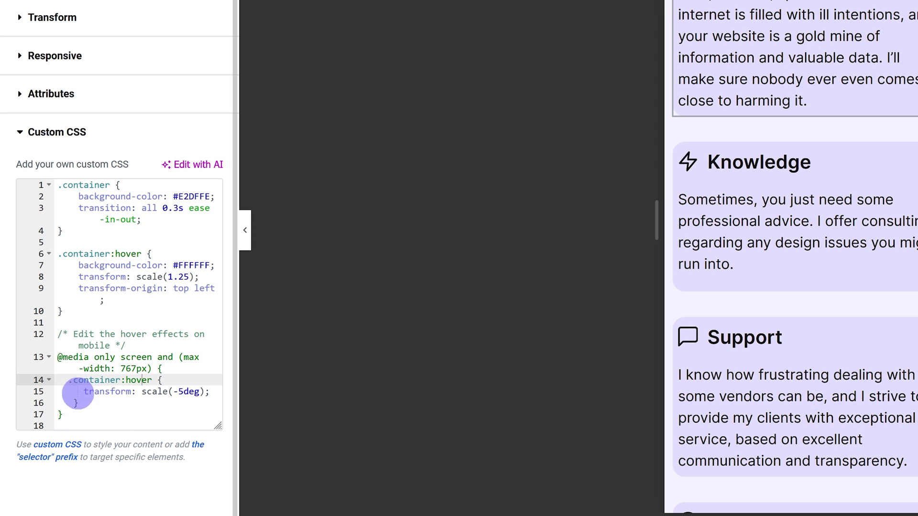
Change the mobile hover transform on line 15 to scale(1.5) and check the desktop preview
click(74, 416)
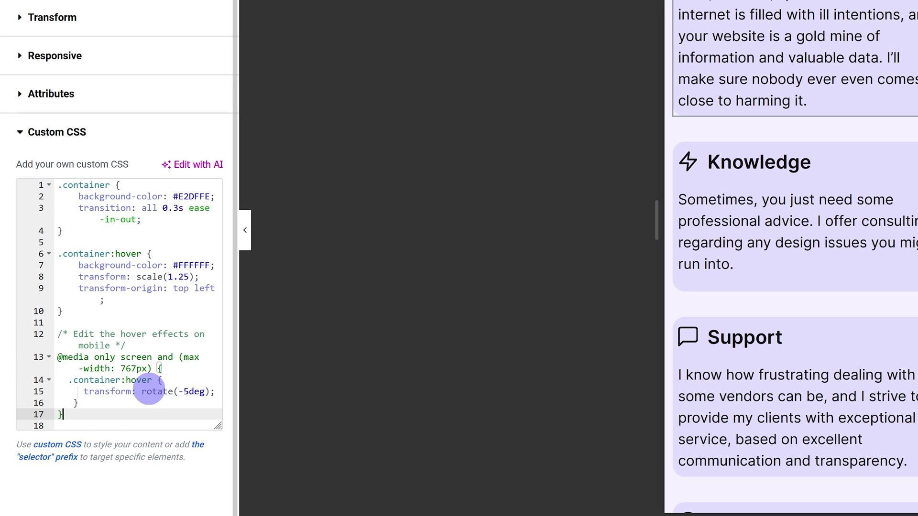
click(148, 392)
text(scale()
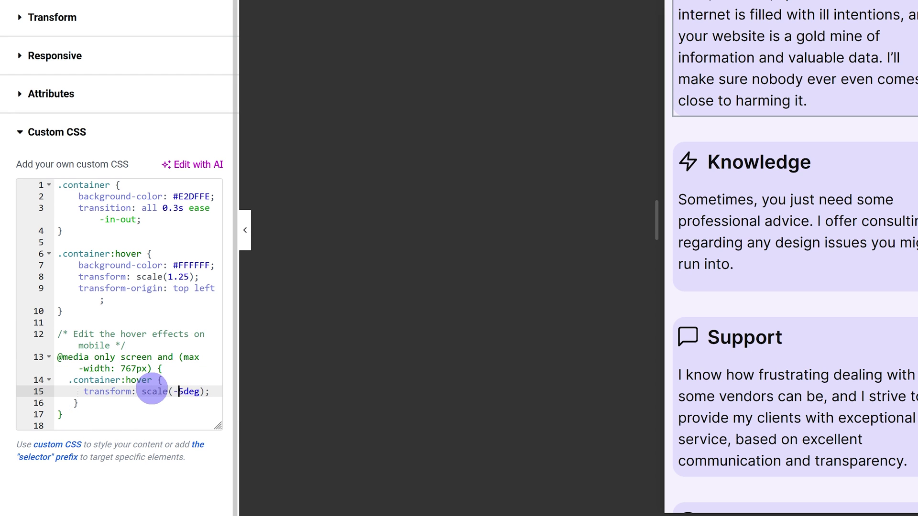
text(1.5)
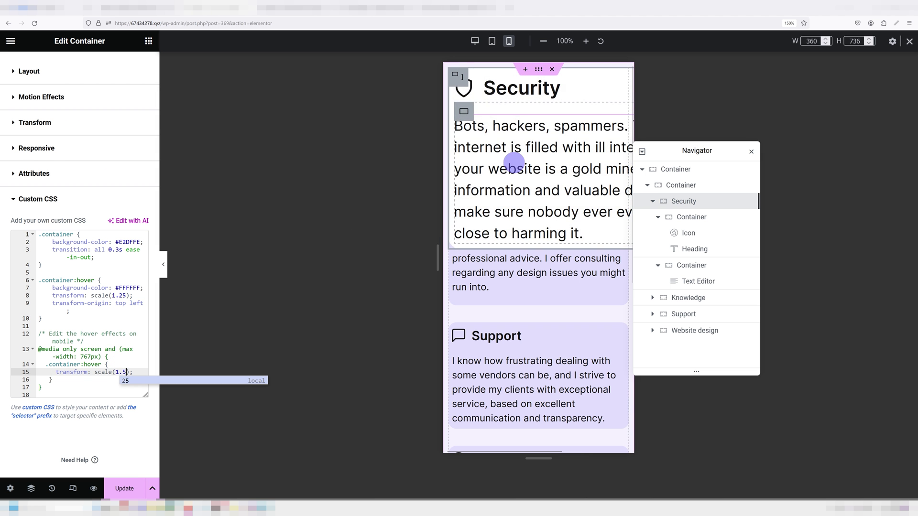
click(474, 41)
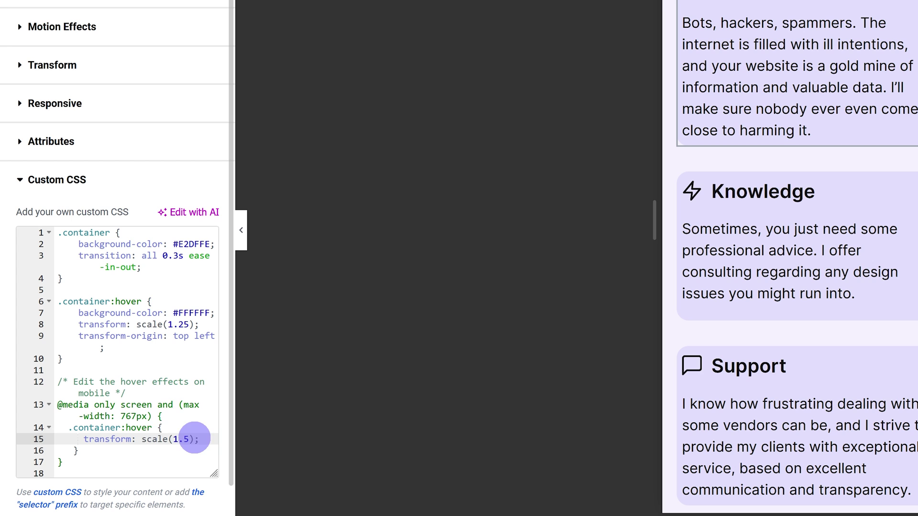
Replace scale(1.5) on line 15 with rotate(-10deg) and check the mobile preview
drag(131, 372, 93, 372)
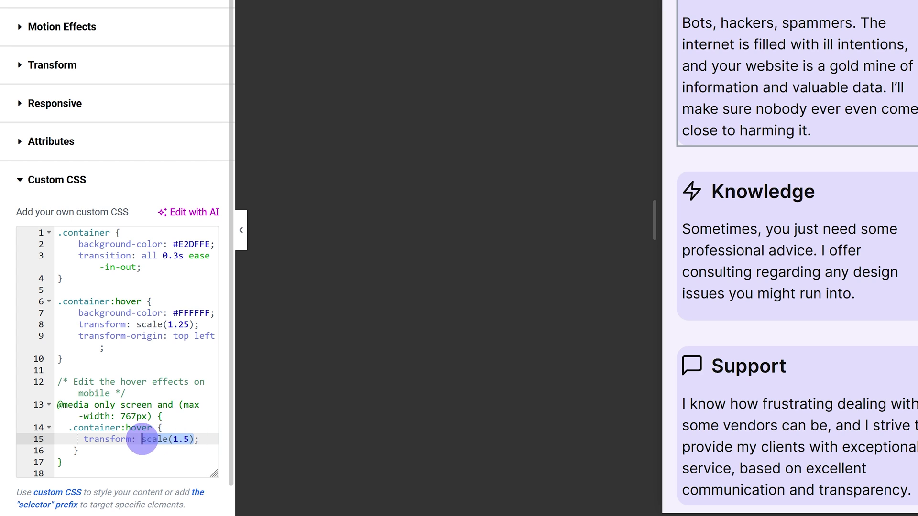
text(rotate(-10deg)
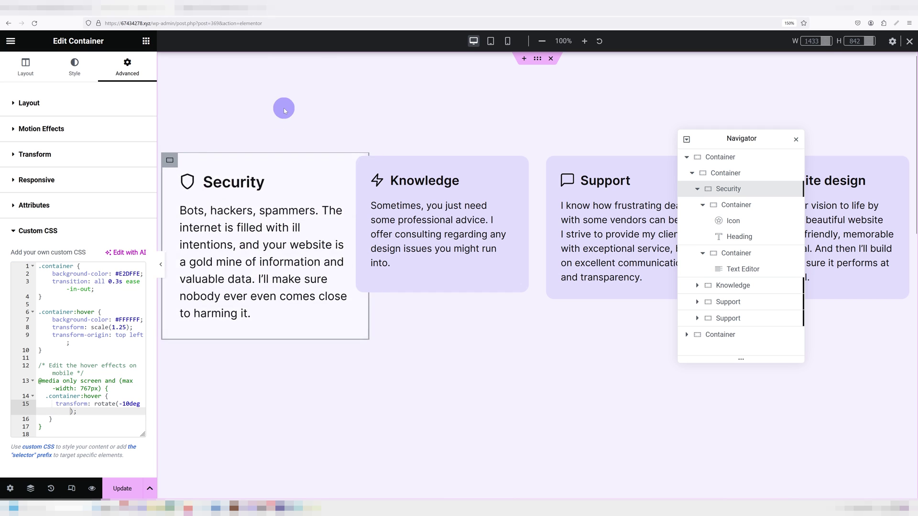
click(507, 42)
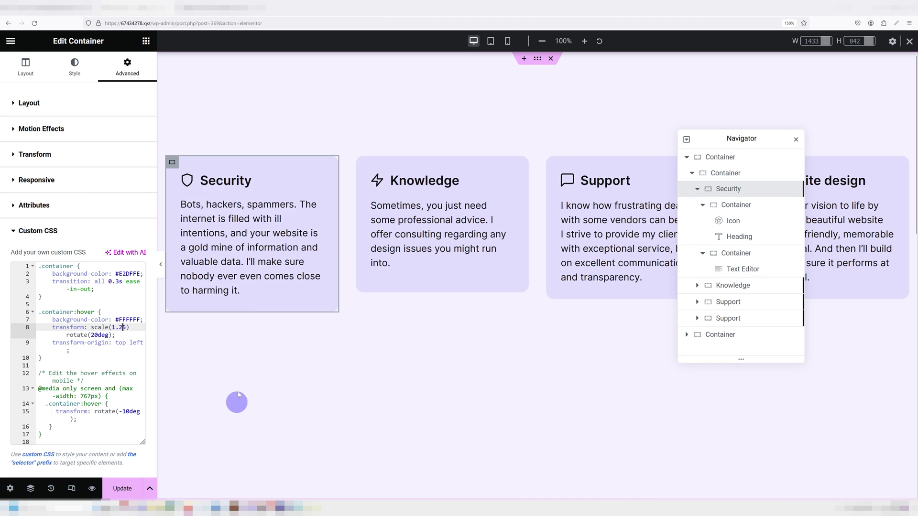
Compare desktop and mobile hover transforms and transform-origins (top left vs bottom right) in mobile preview
drag(96, 327, 110, 336)
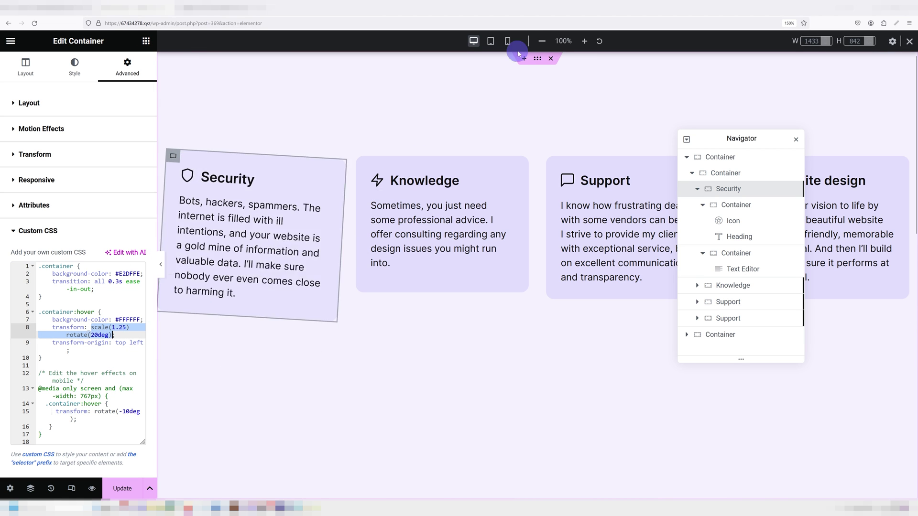
click(507, 41)
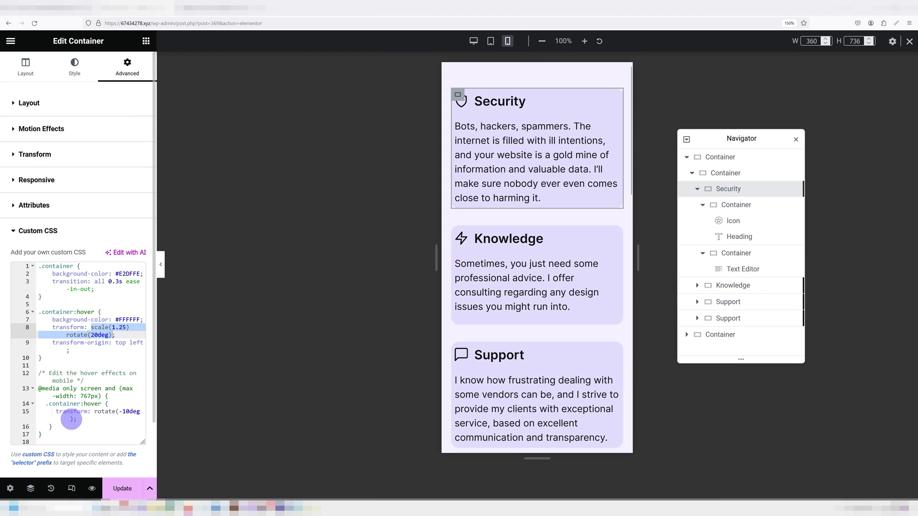
drag(94, 412, 76, 419)
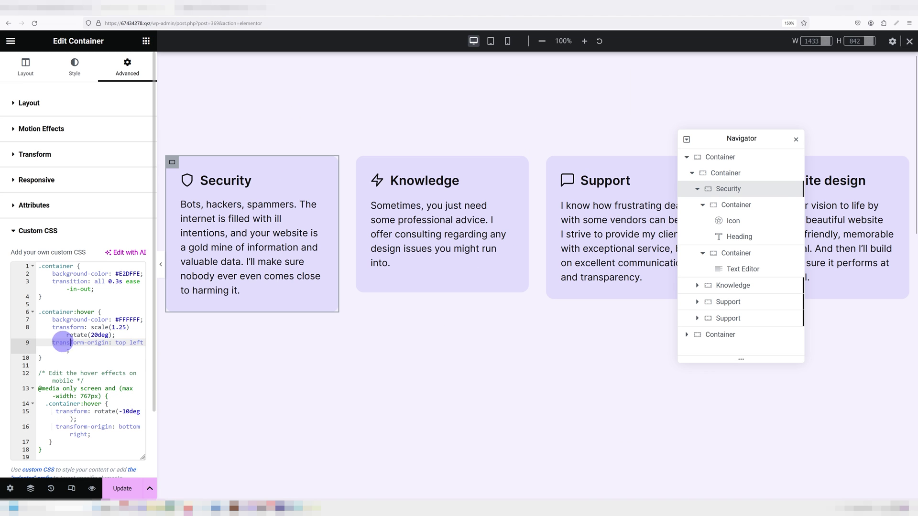
drag(53, 342, 70, 351)
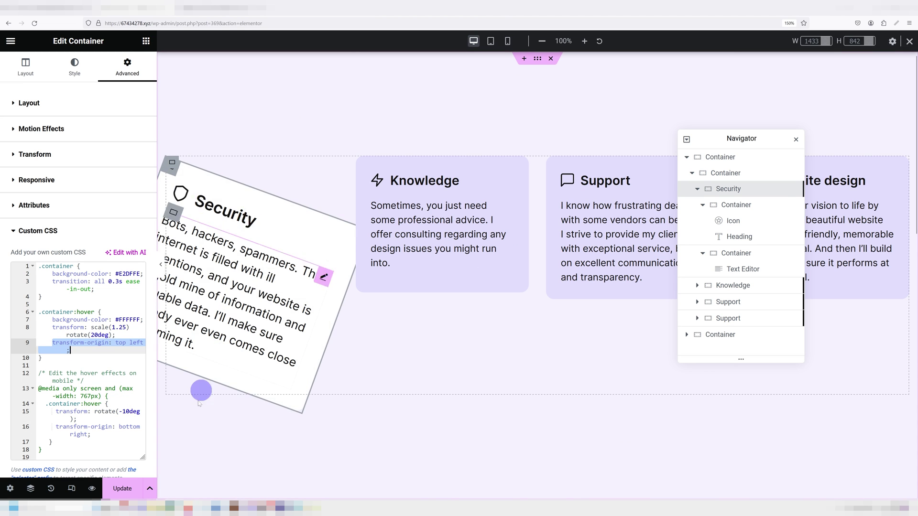
click(509, 42)
drag(56, 426, 91, 435)
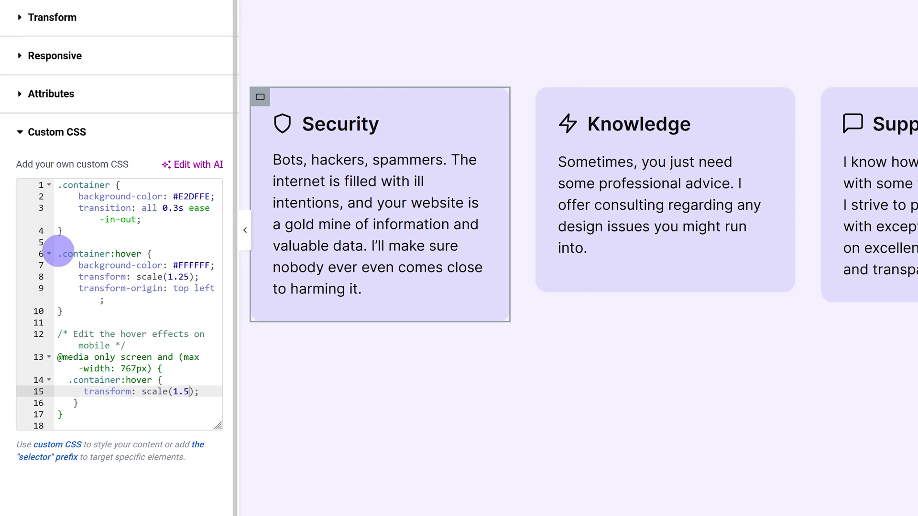
Review the .container:hover selector and transition declaration, then bring up the CSS notes in Notepad
drag(58, 254, 142, 254)
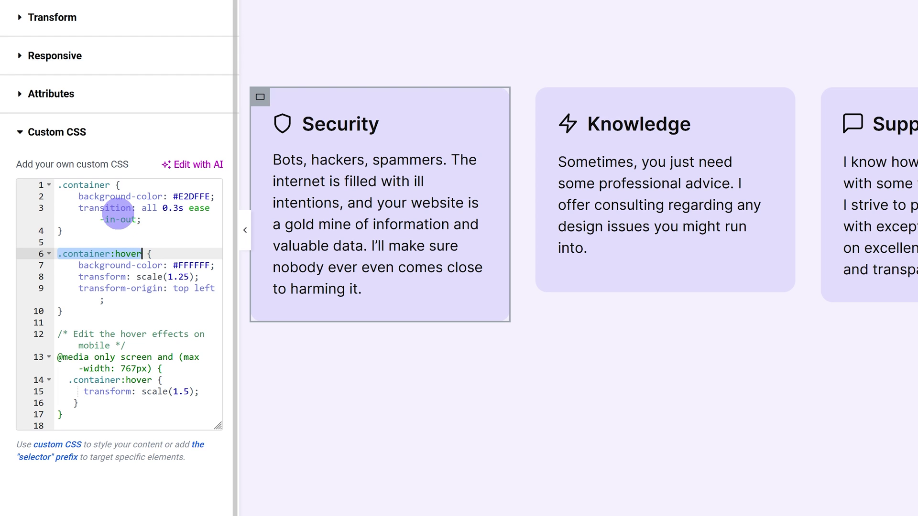
click(129, 207)
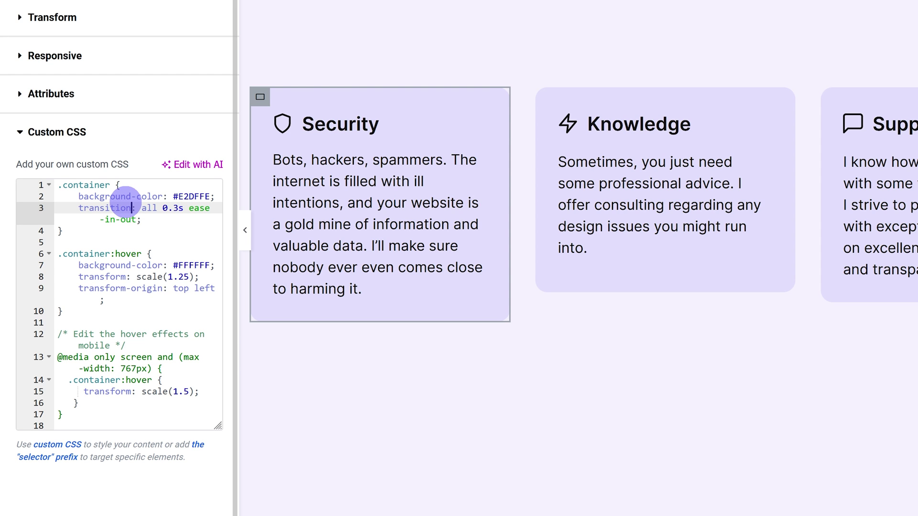
key(alt+Tab)
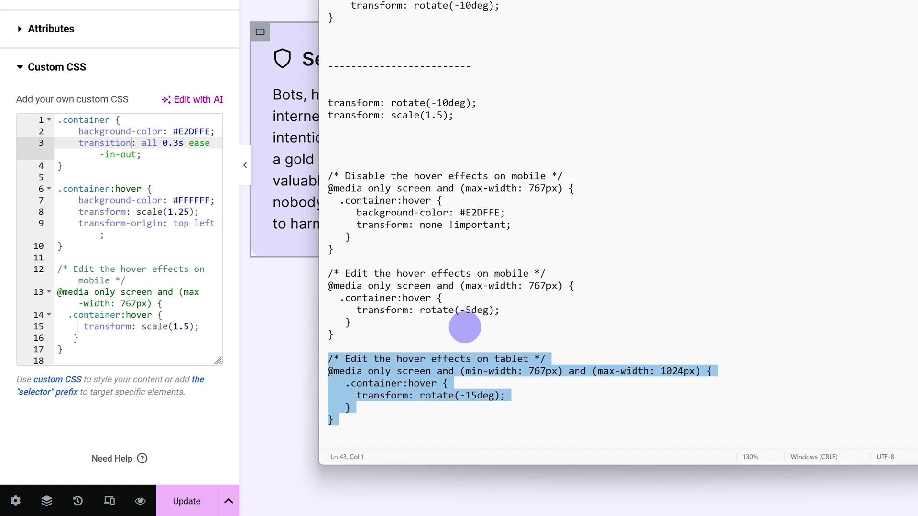
drag(455, 371, 689, 371)
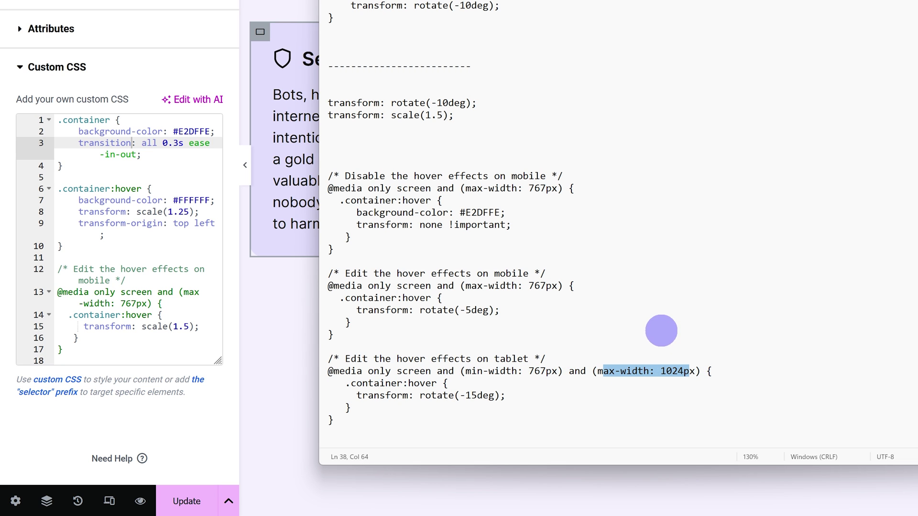
drag(460, 371, 707, 371)
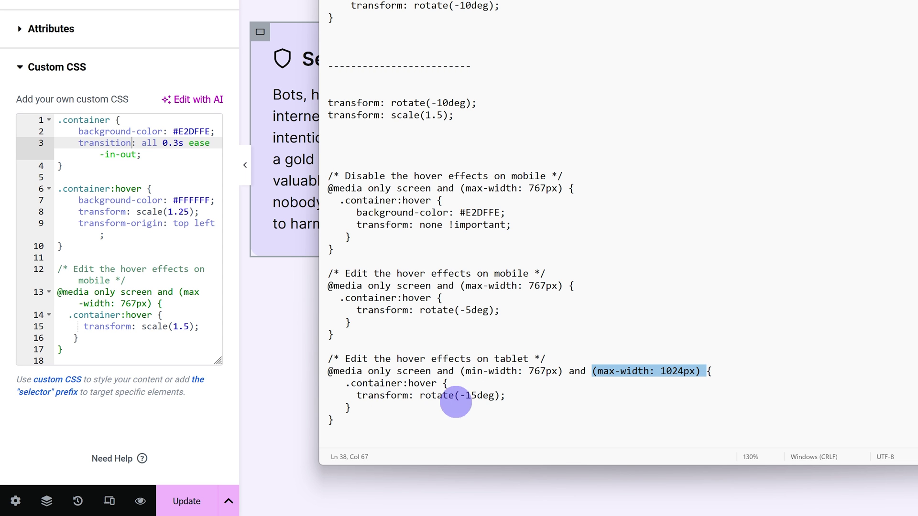
click(396, 398)
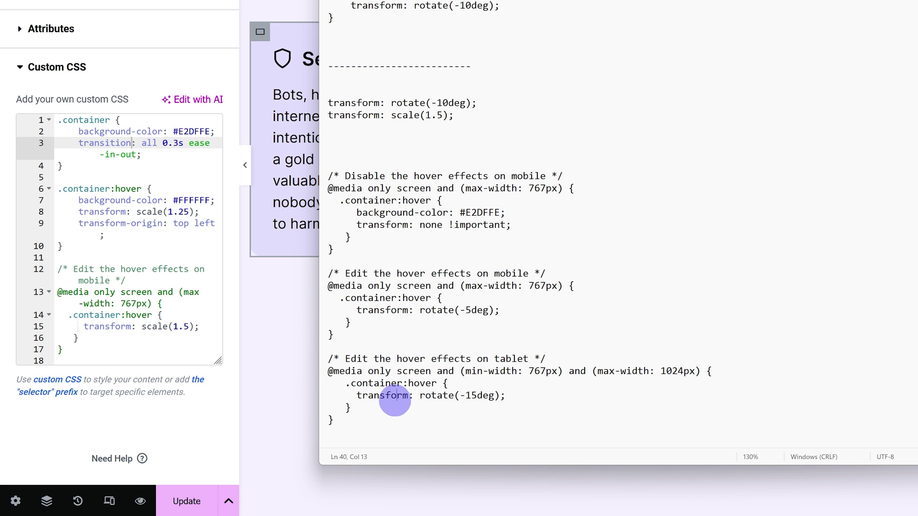